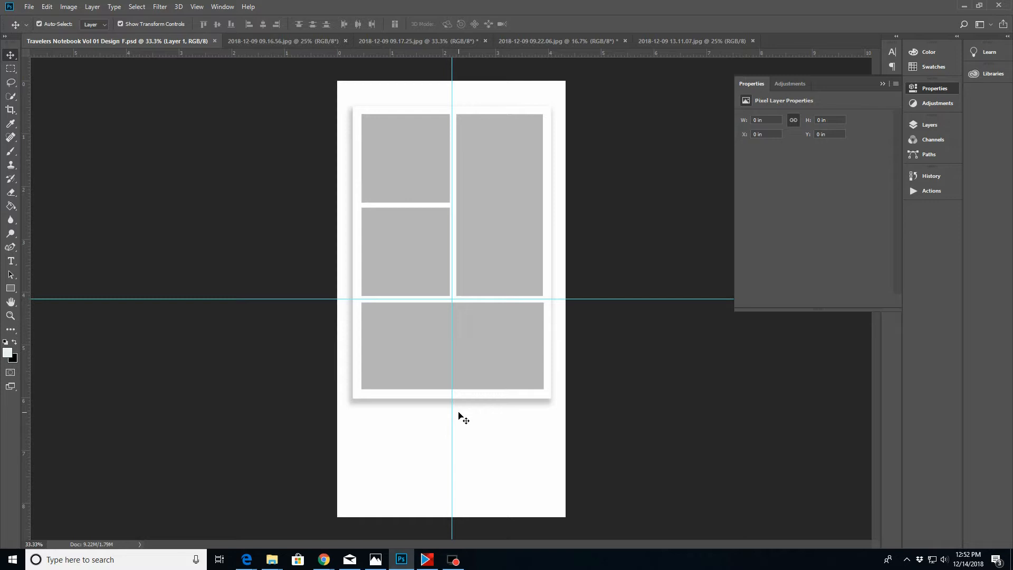
Enlarge the template's canvas to 11 inches wide and 8.5 inches high, keeping the centre anchor
left_click(929, 126)
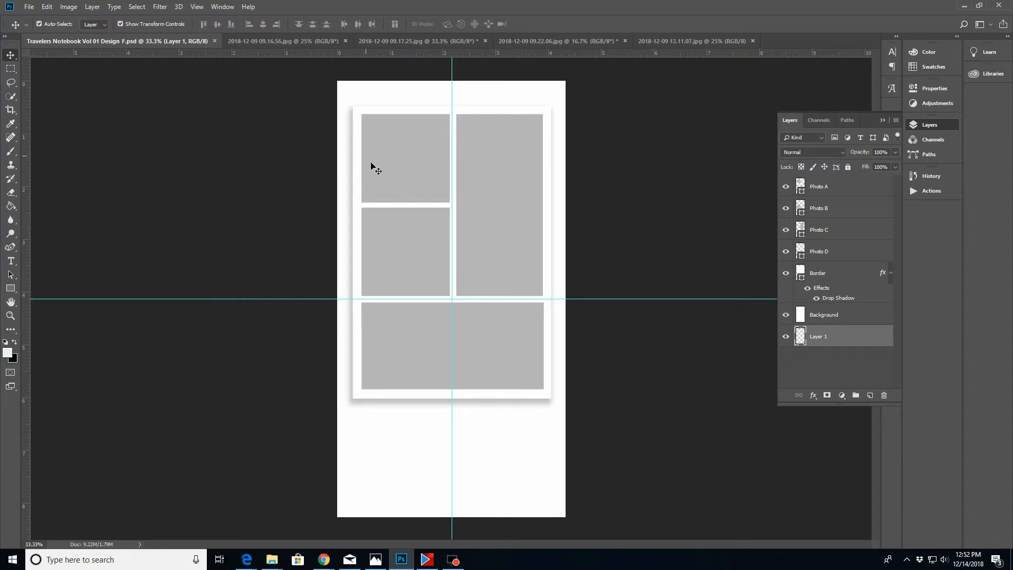
left_click(404, 157)
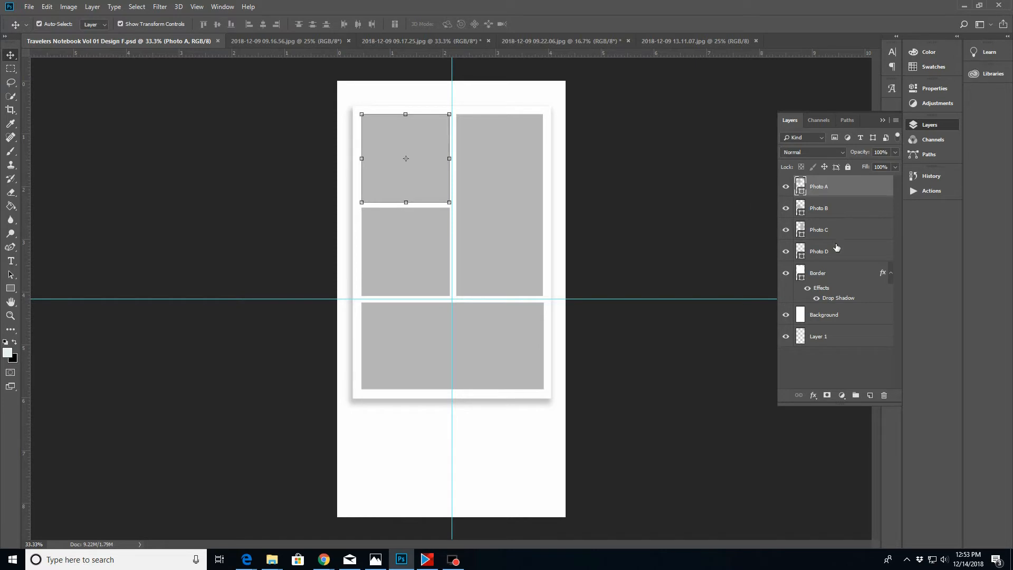
left_click(839, 339)
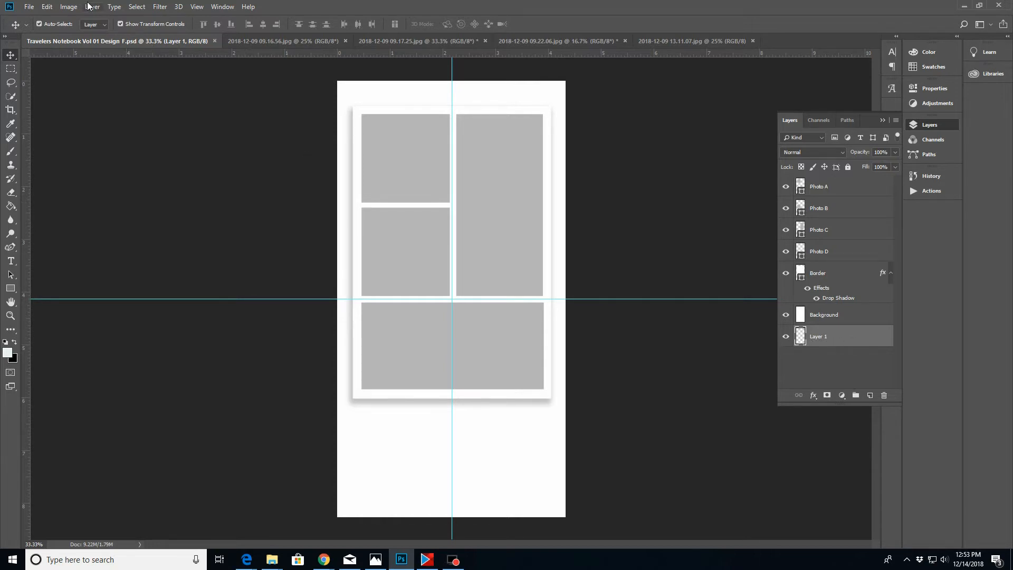
left_click(70, 6)
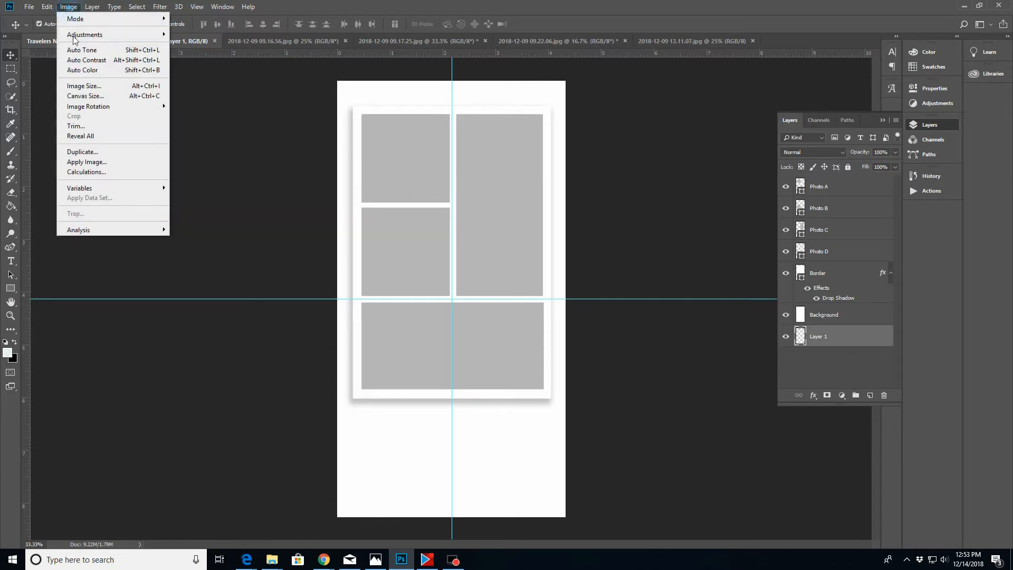
left_click(87, 97)
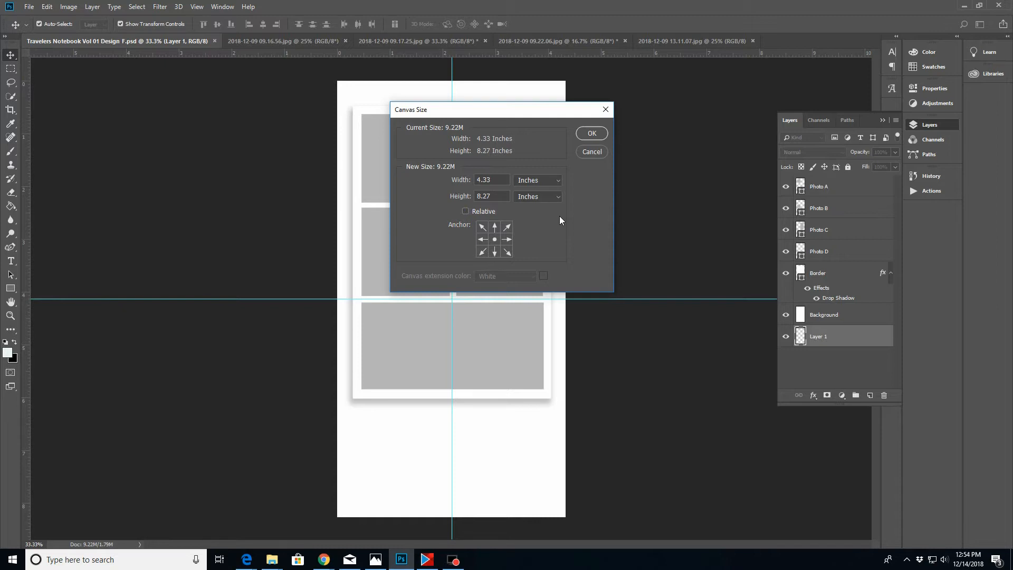
double_click(495, 181)
type("11")
left_click(494, 196)
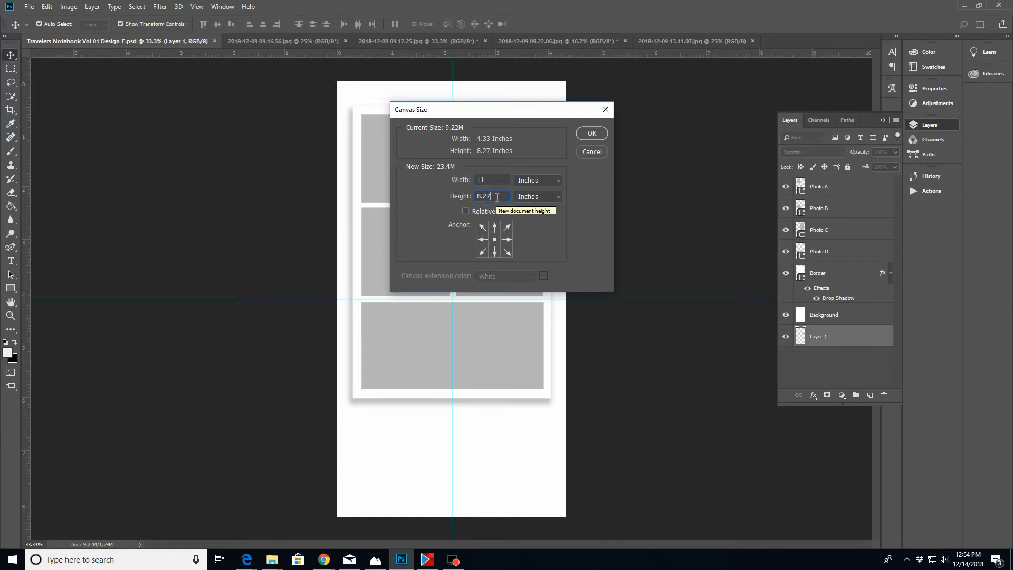
key("BackSpace")
key("BackSpace")
type("5")
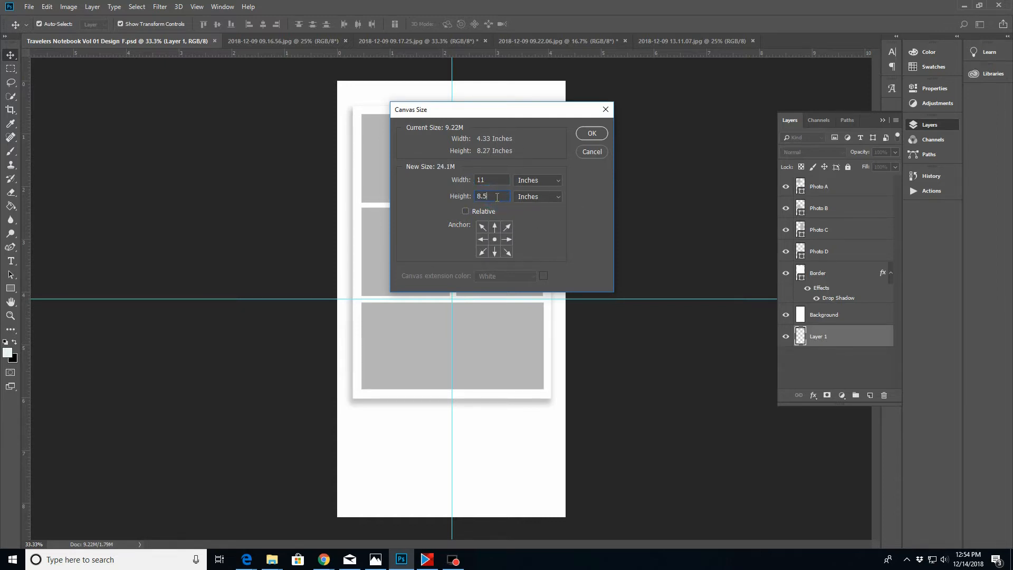
left_click(591, 133)
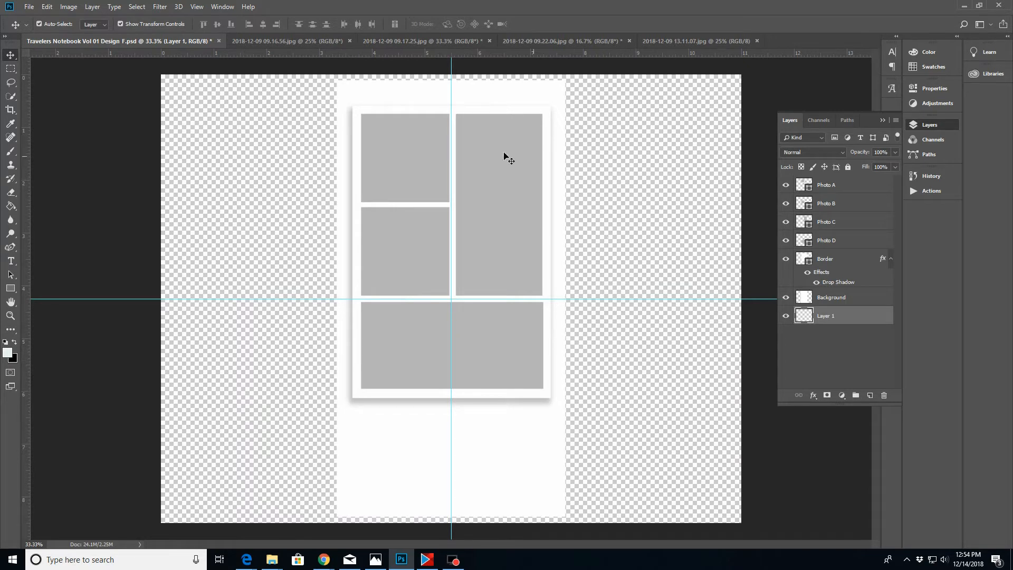
Select all layers from Background to Photo A and move the template horizontally about 2.7 in toward the canvas's left edge
left_click(863, 299)
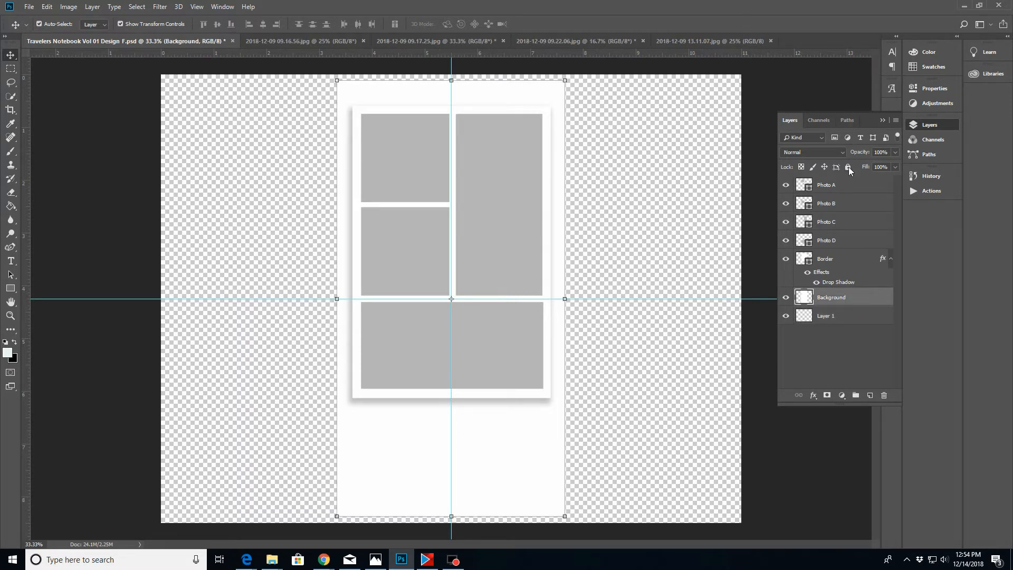
left_click(855, 187, "shift")
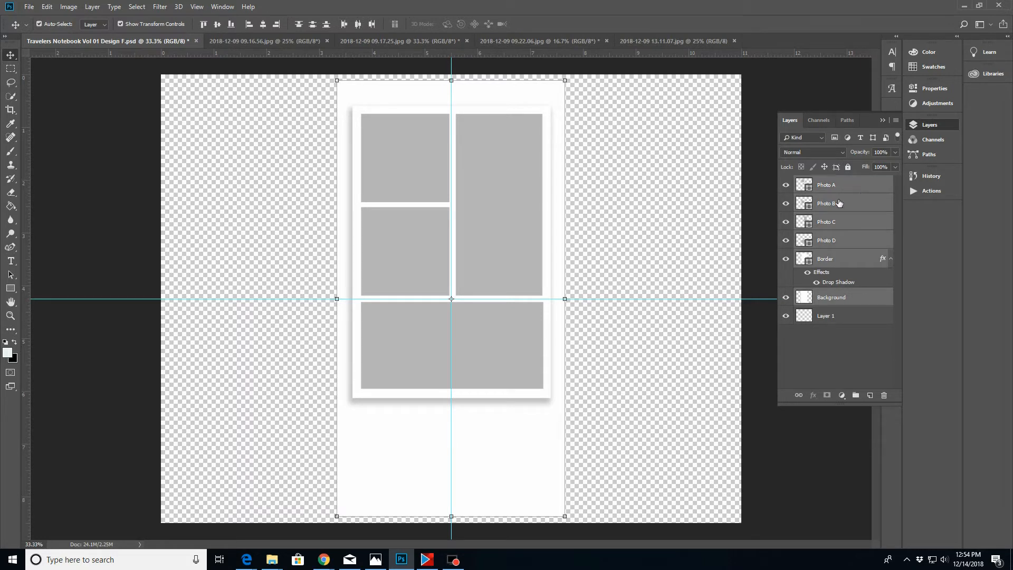
left_click(10, 55)
left_click(505, 167)
left_click_drag(505, 168, 364, 172)
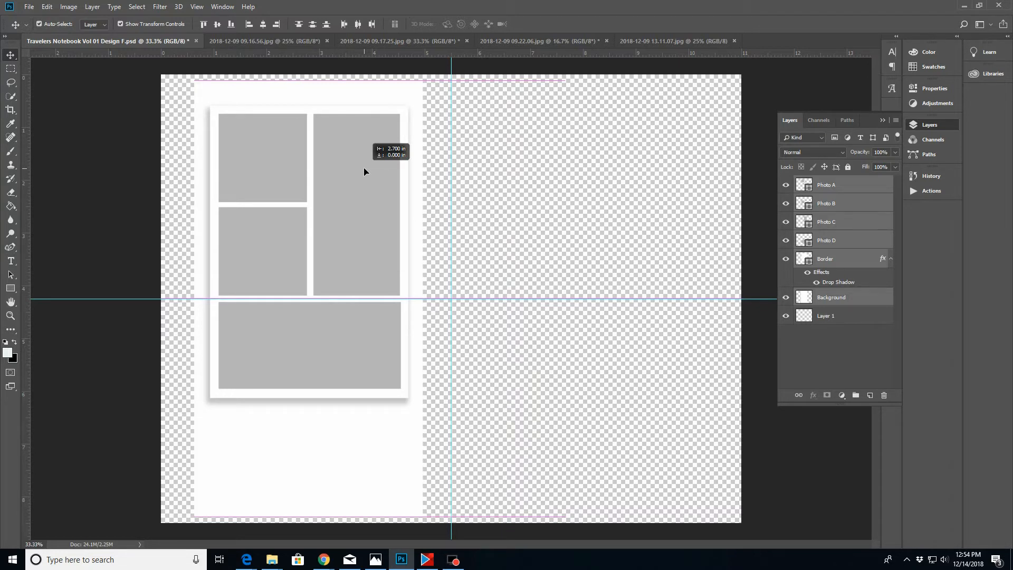
left_click_drag(364, 171, 363, 172)
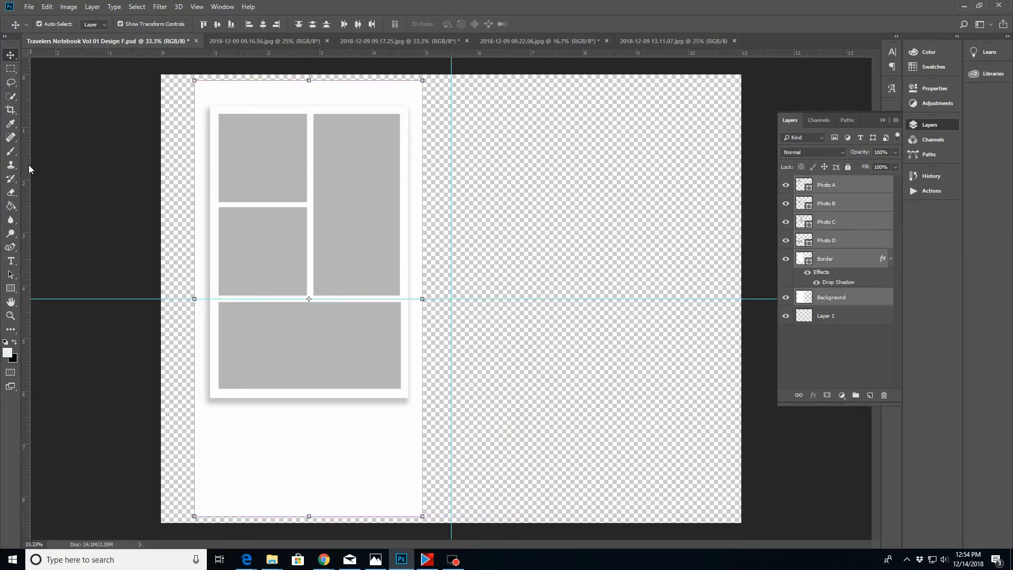
Add a vertical guide at about 2.37 in and move the selected template layers so their centre aligns with it
left_click_drag(23, 166, 281, 182)
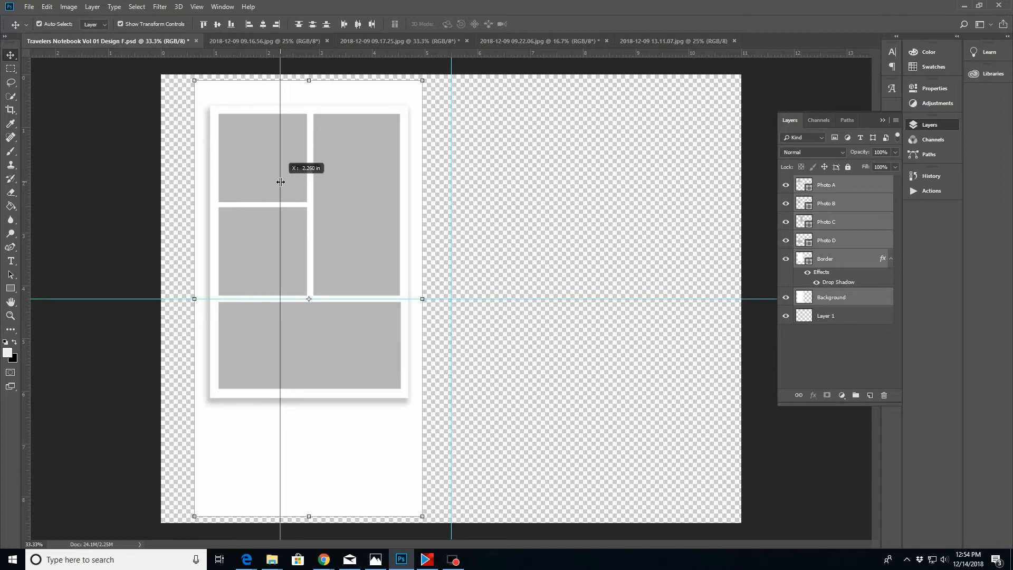
left_click_drag(280, 181, 285, 182)
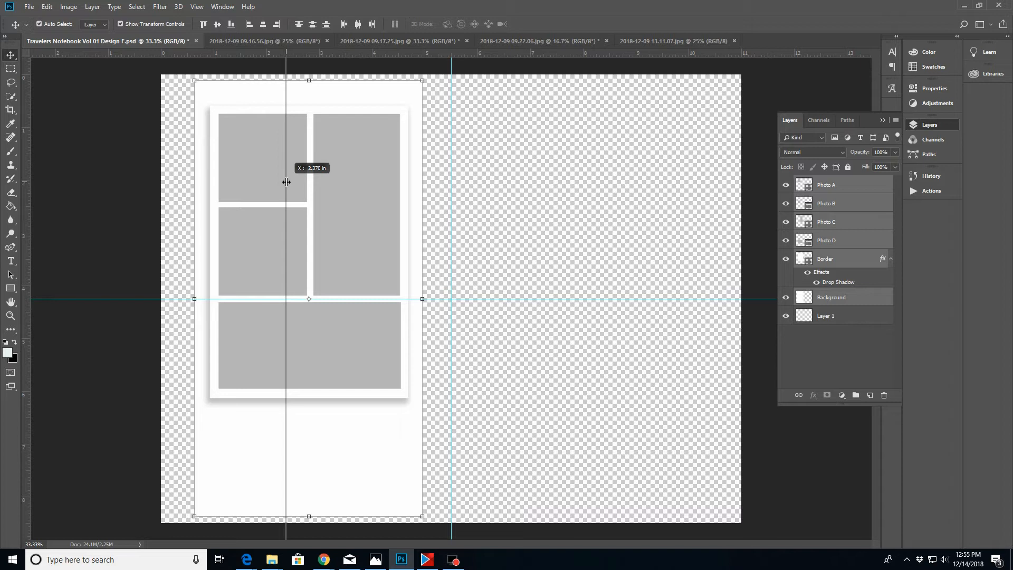
left_click_drag(286, 181, 285, 182)
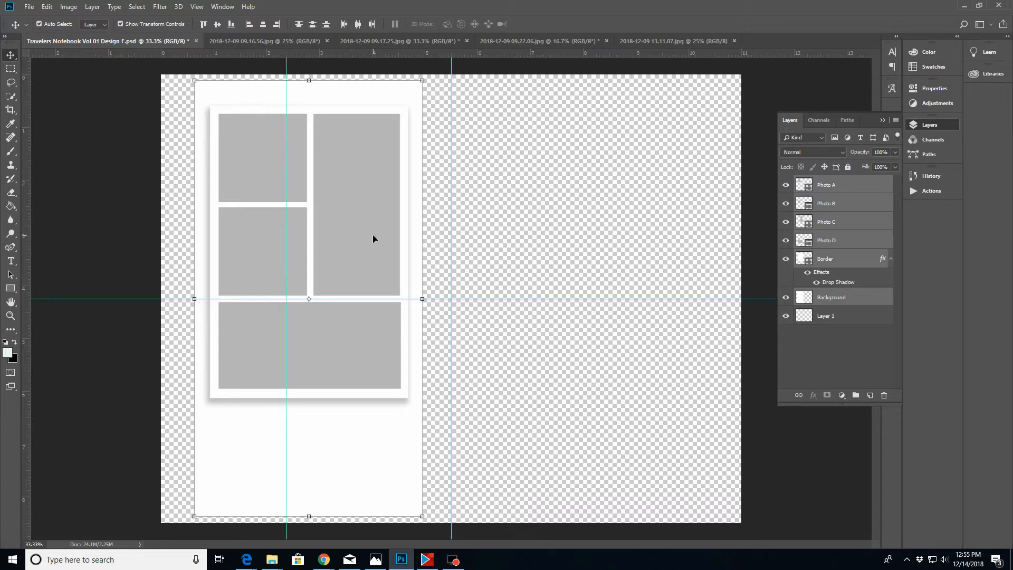
left_click_drag(374, 227, 354, 228)
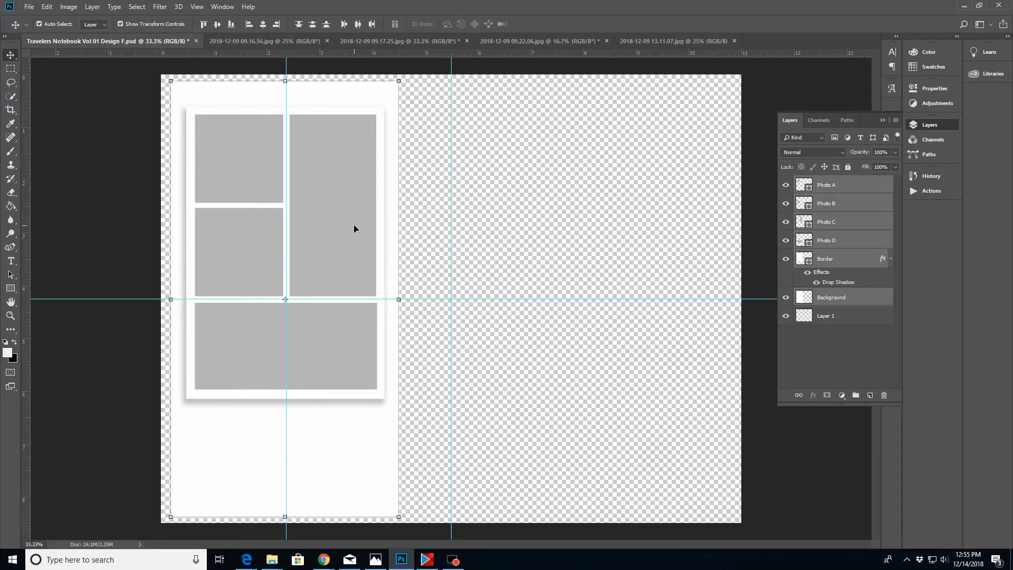
left_click(352, 228)
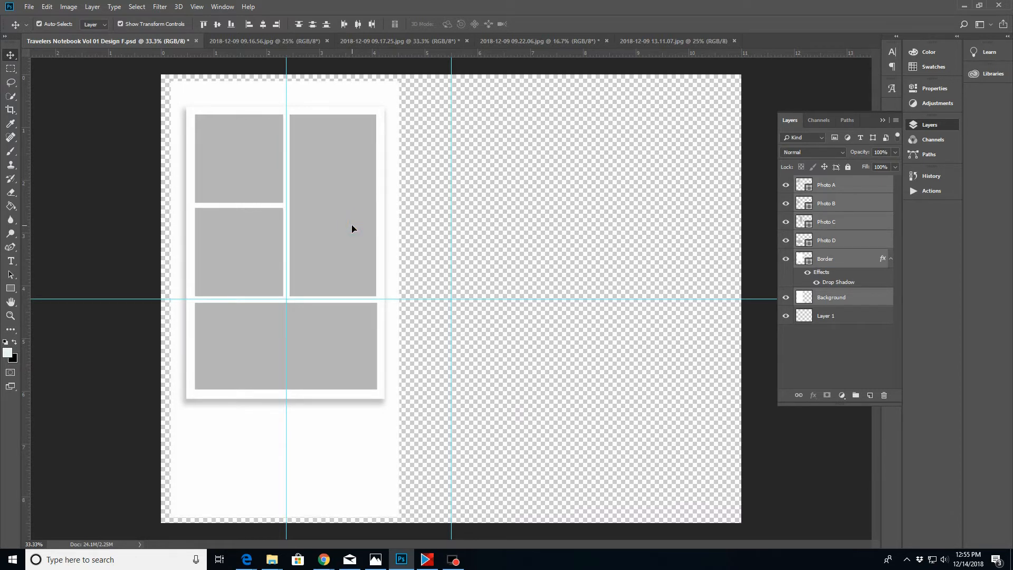
left_click(352, 229)
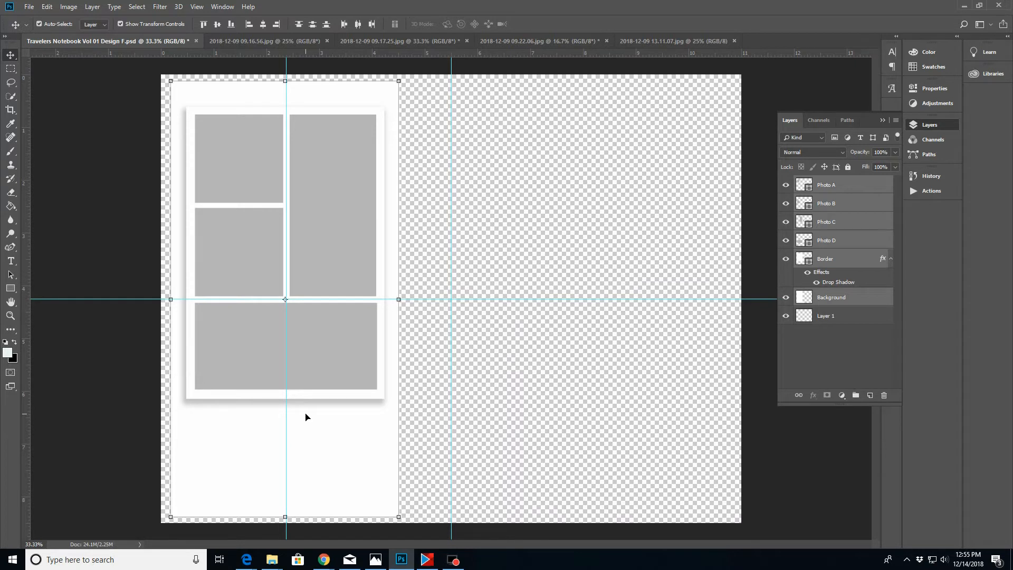
Resize the Background layer to about 115.47% width and 96.74% height, and move the template's vertical guide to its new centre
left_click(857, 298)
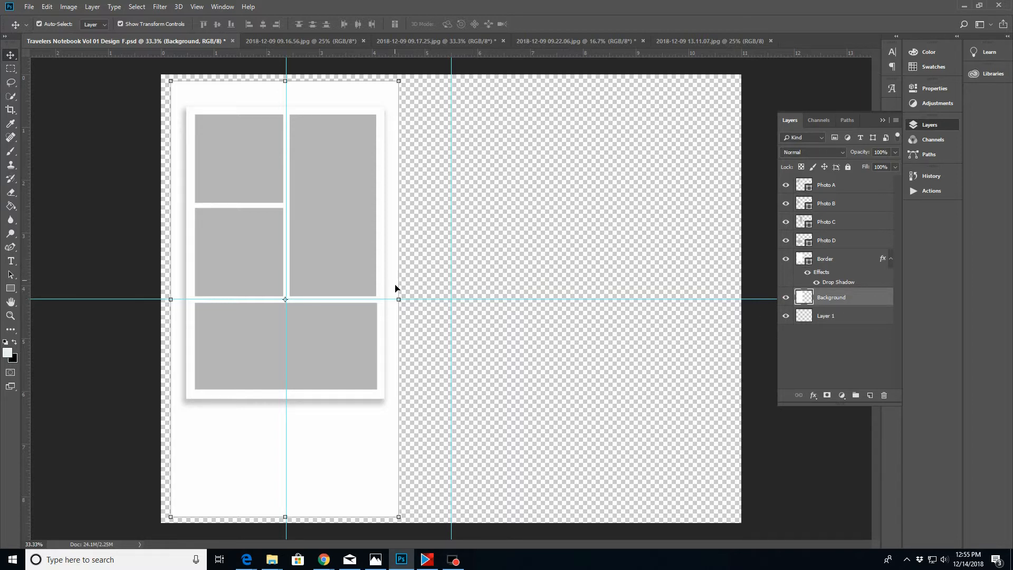
left_click(400, 299)
left_click_drag(399, 299, 433, 299)
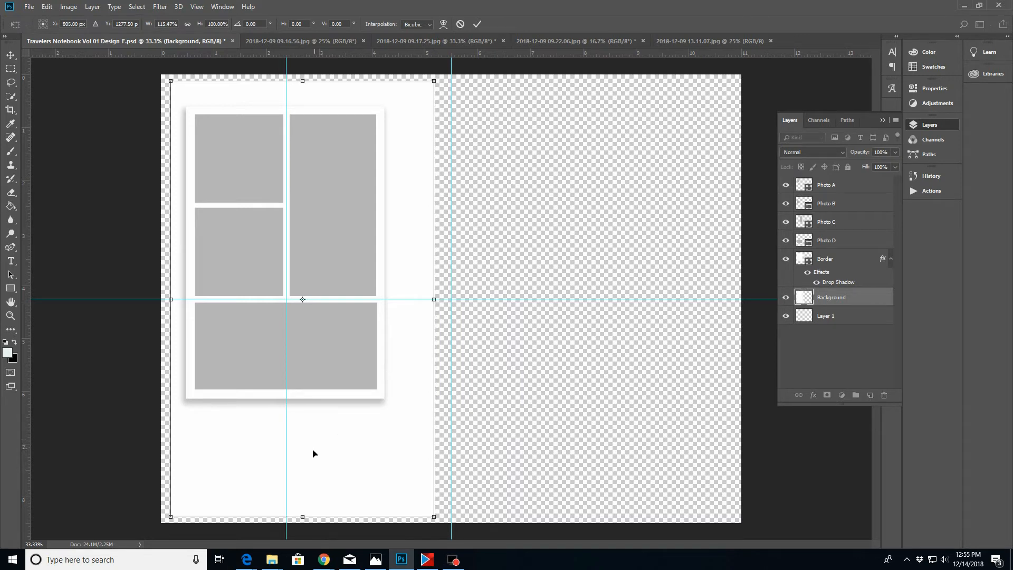
left_click(303, 514)
left_click_drag(302, 515, 303, 501)
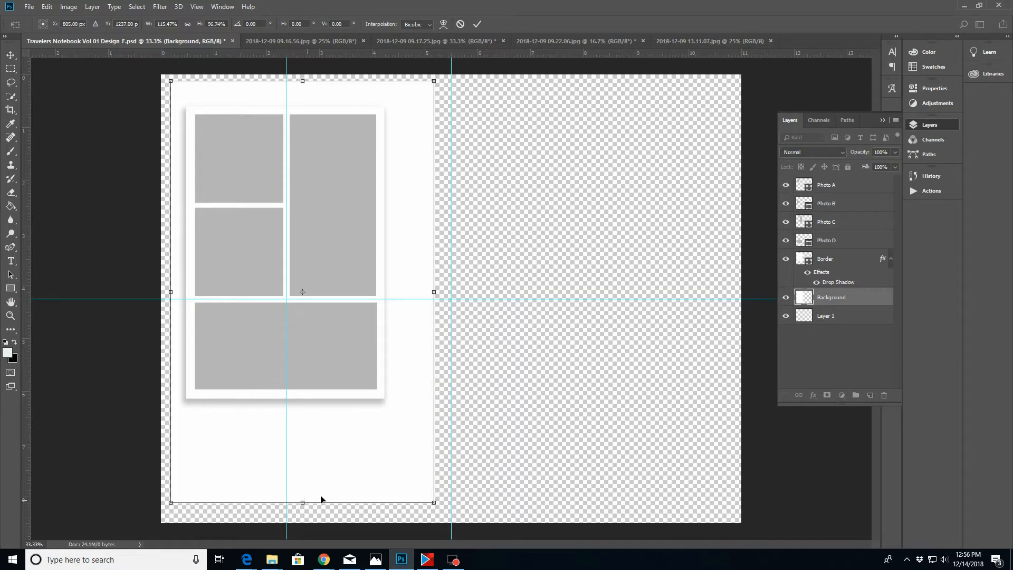
left_click(478, 25)
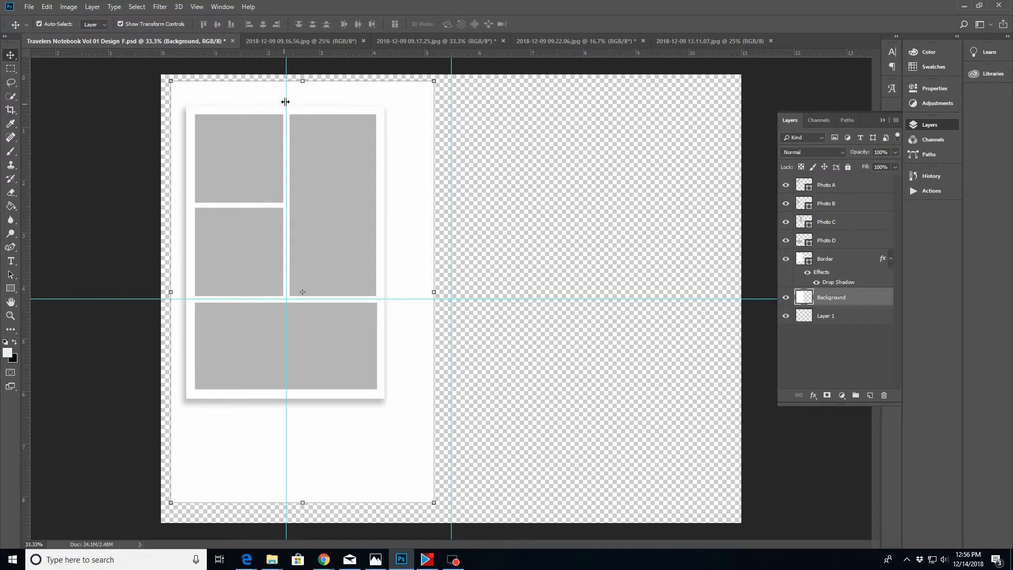
left_click_drag(285, 101, 303, 102)
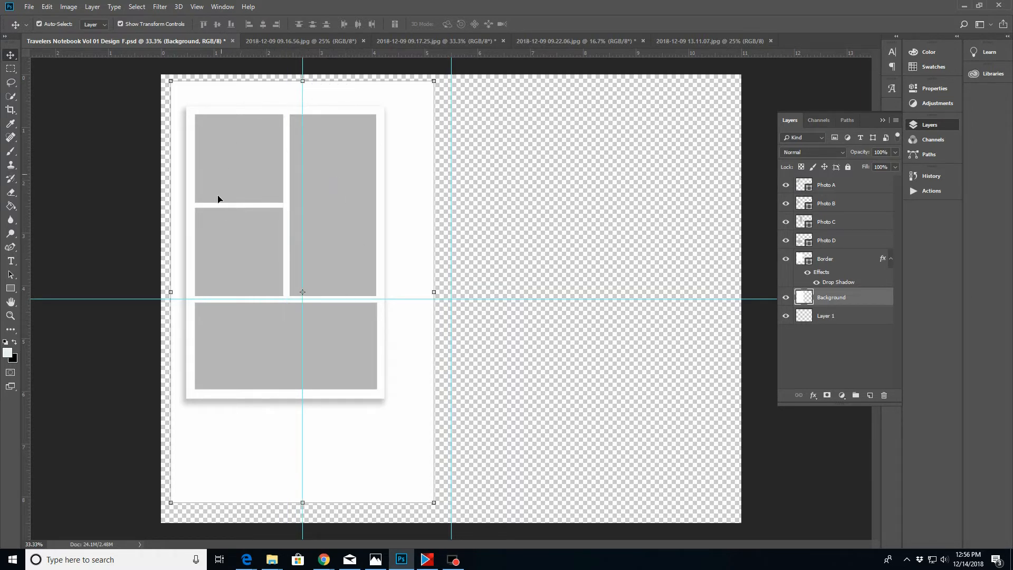
Enlarge the Border layer from its lower-right corner to about 4.37 in wide by 6.16 in high
left_click(848, 261)
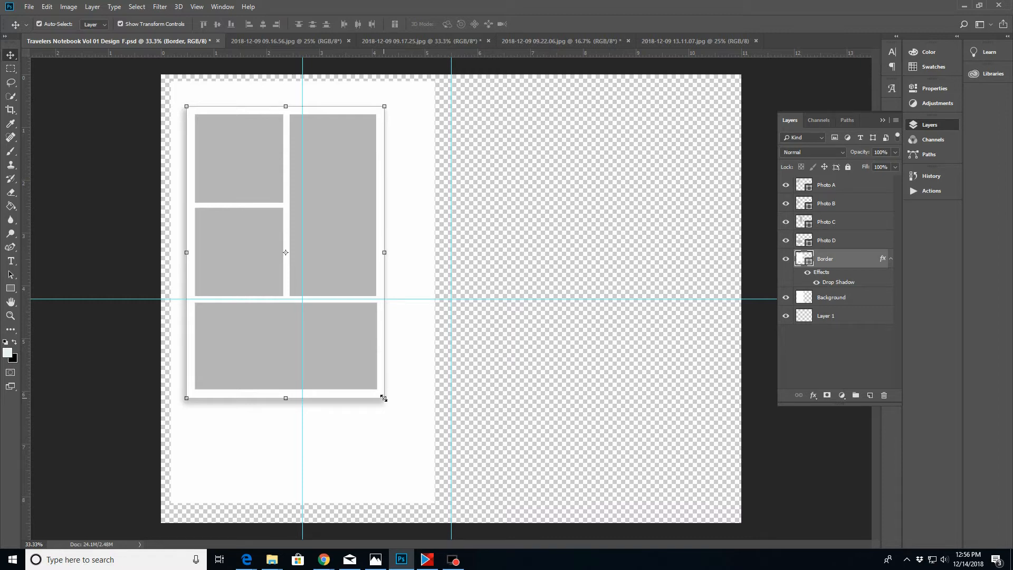
left_click_drag(383, 398, 415, 431)
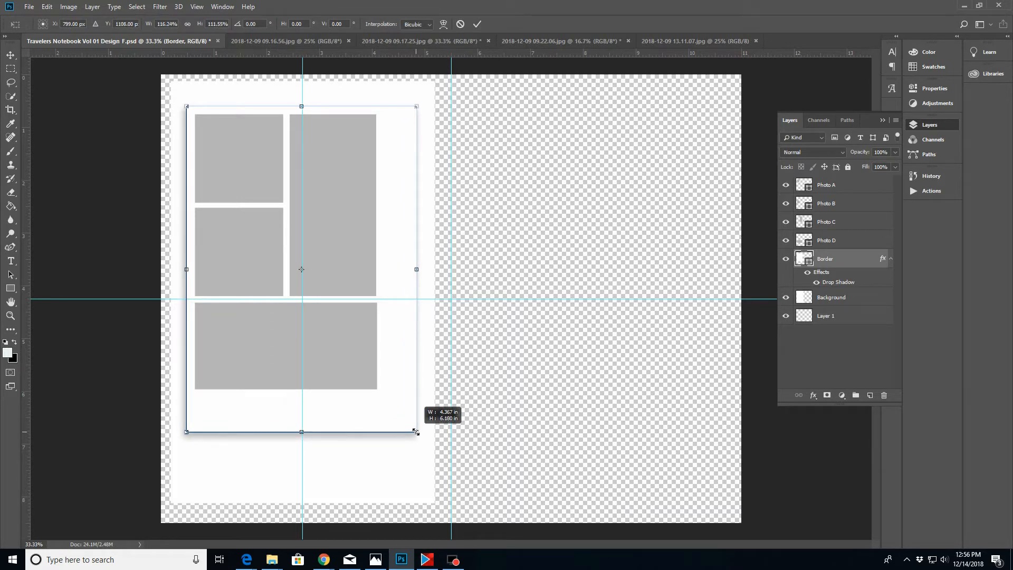
left_click_drag(416, 431, 415, 432)
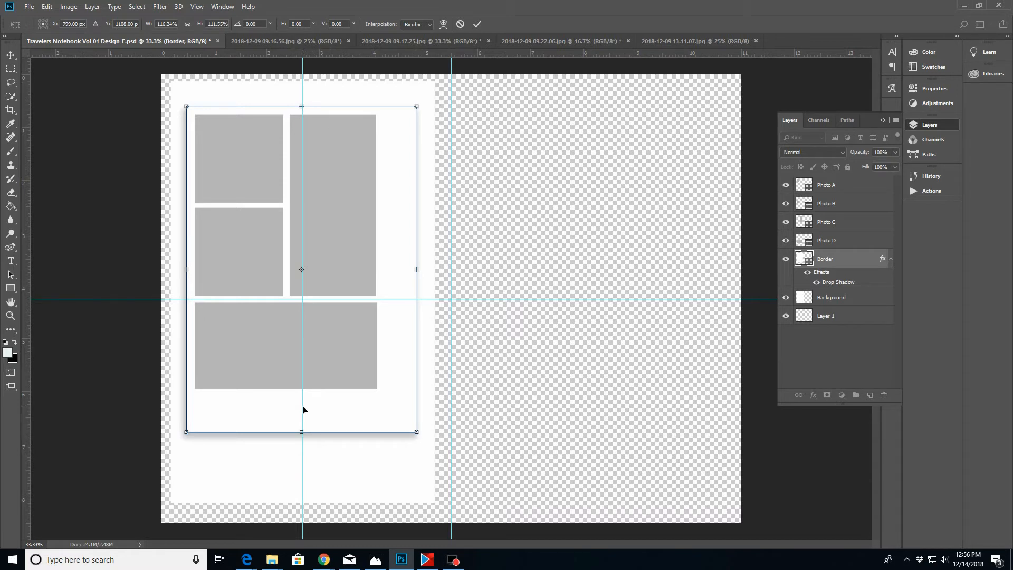
left_click(477, 25)
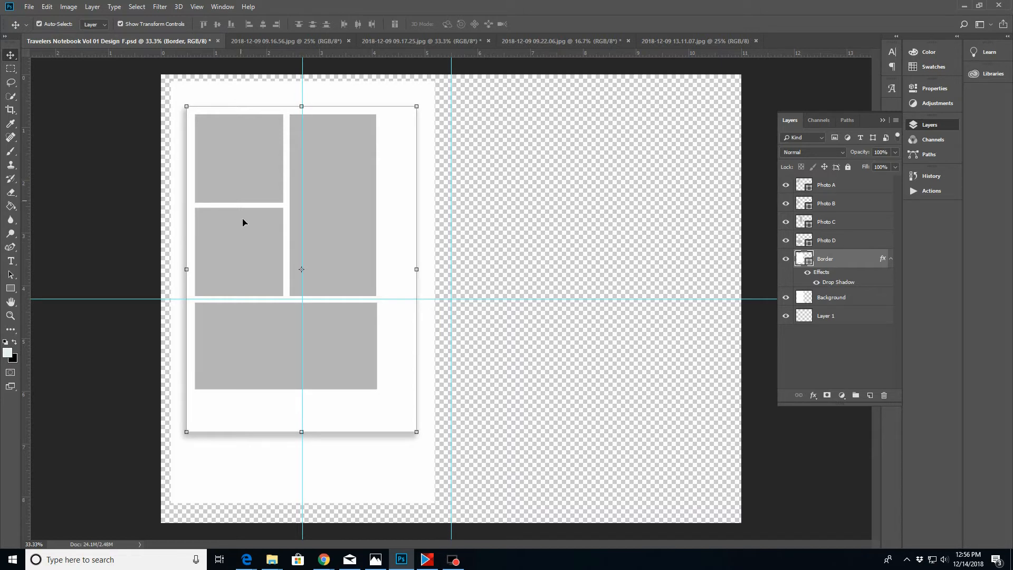
Move the Photo C and Photo D layers together about 0.54 in right and 0.59 in down toward the Border's lower-right corner
left_click(334, 223)
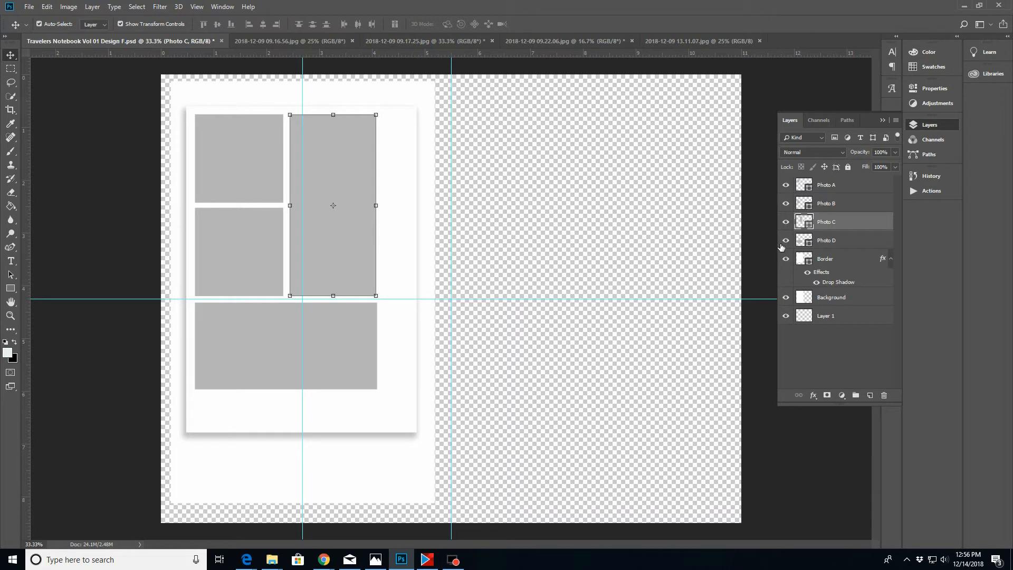
left_click(858, 242, "shift")
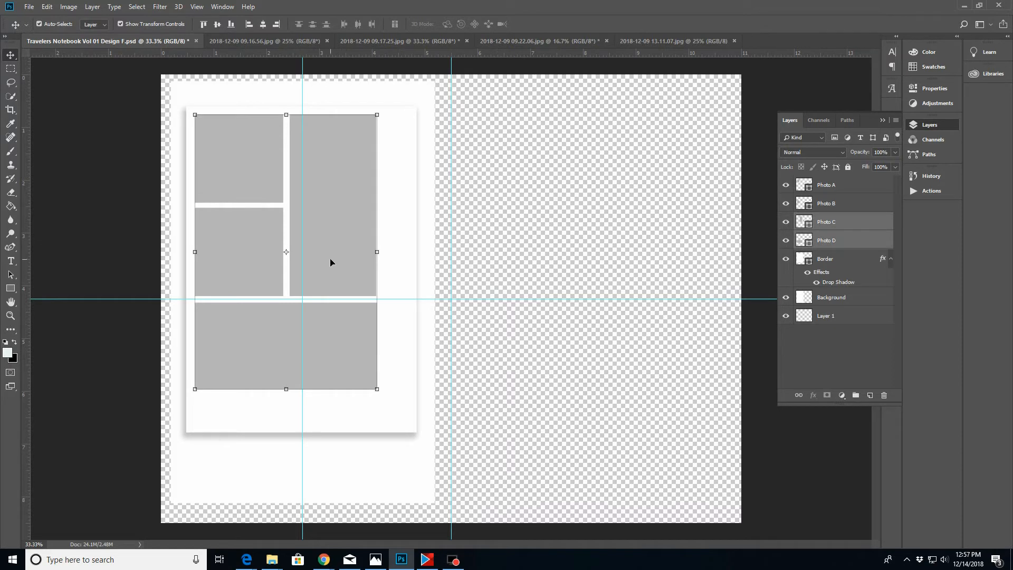
left_click_drag(330, 262, 359, 294)
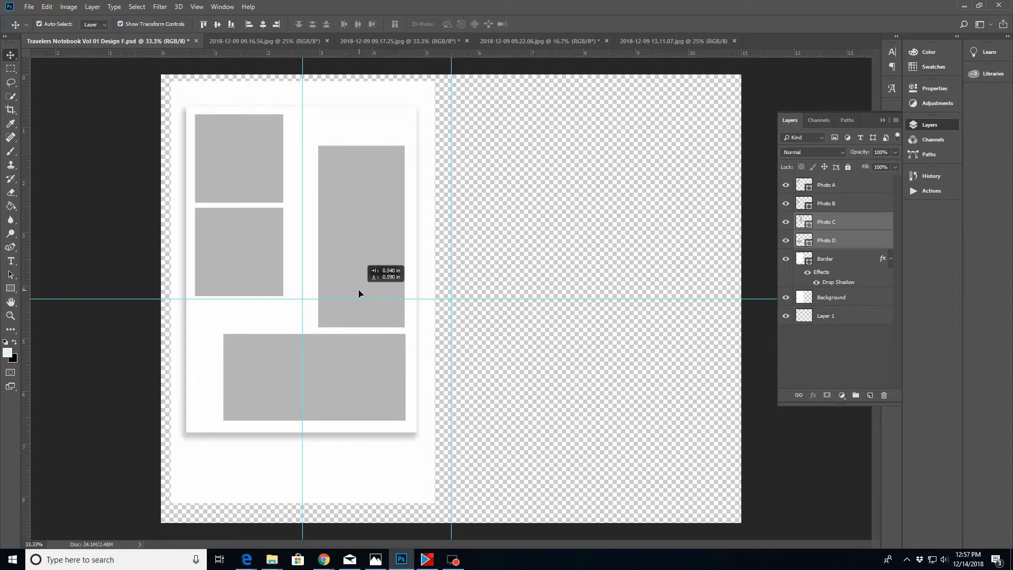
left_click_drag(359, 294, 359, 293)
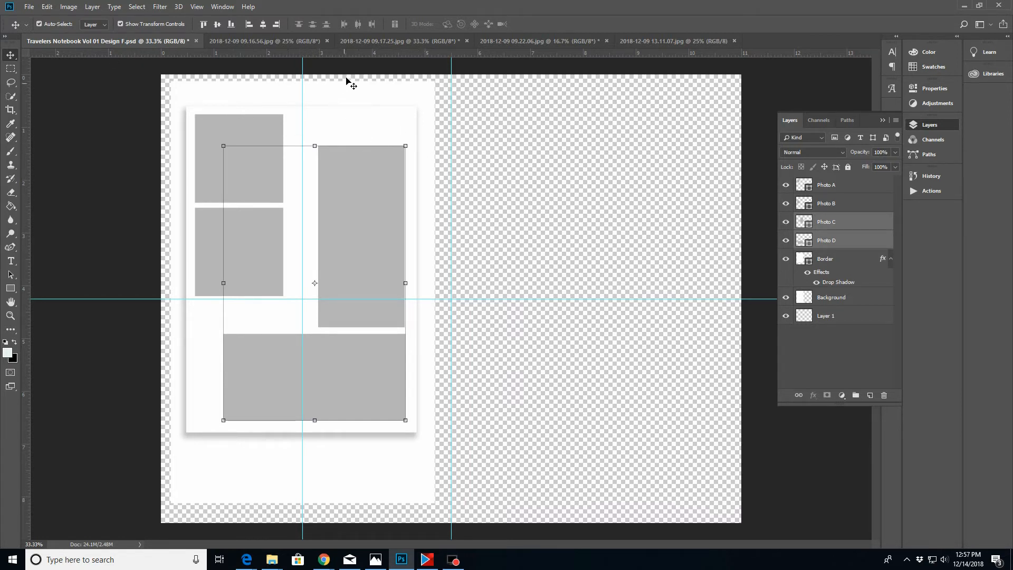
Add horizontal guides at about 0.75 in and just inside the Border's bottom edge, plus a vertical guide just inside its right edge
left_click_drag(353, 52, 349, 115)
left_click_drag(358, 52, 374, 114)
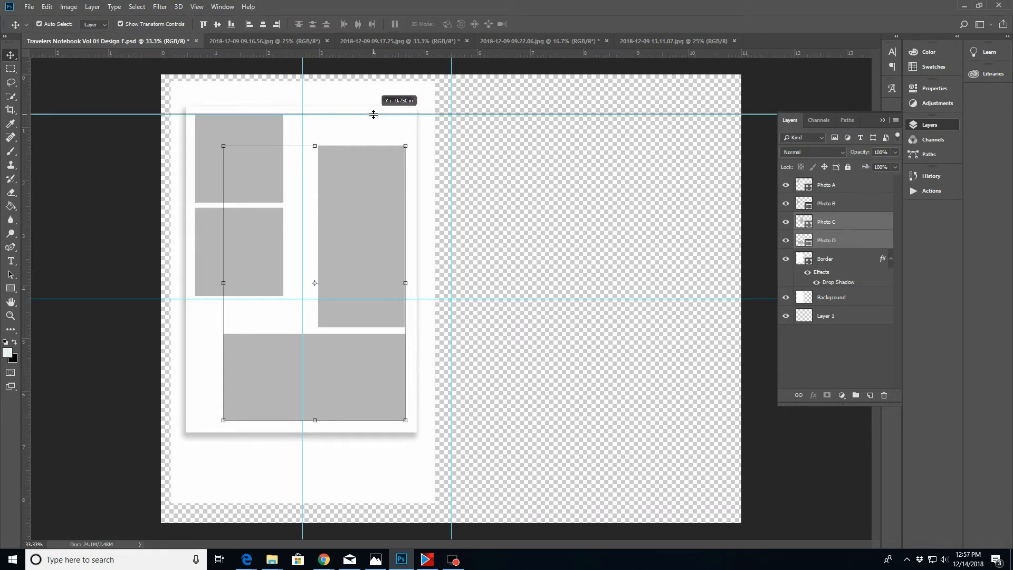
left_click_drag(374, 114, 382, 432)
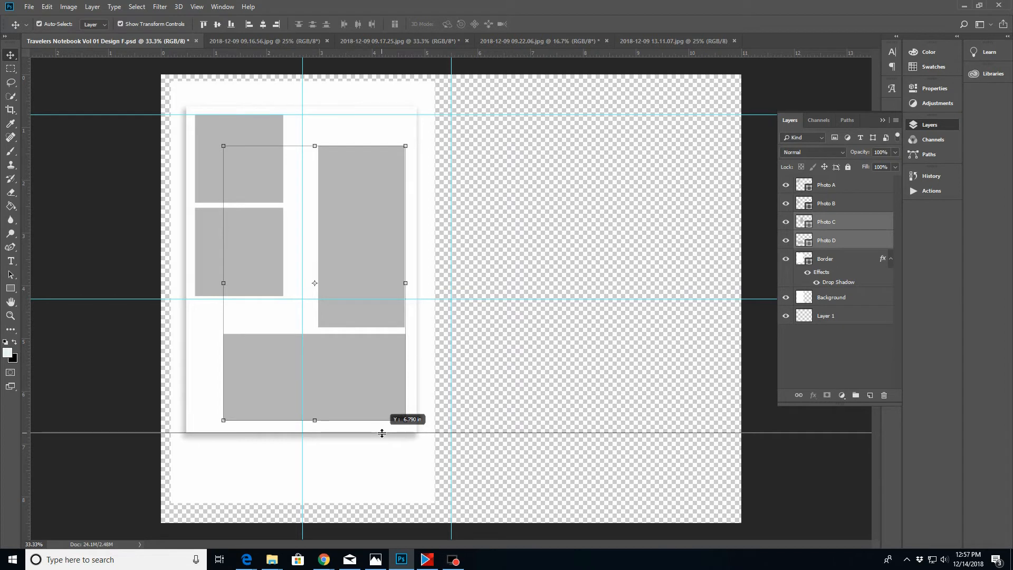
left_click_drag(382, 432, 382, 422)
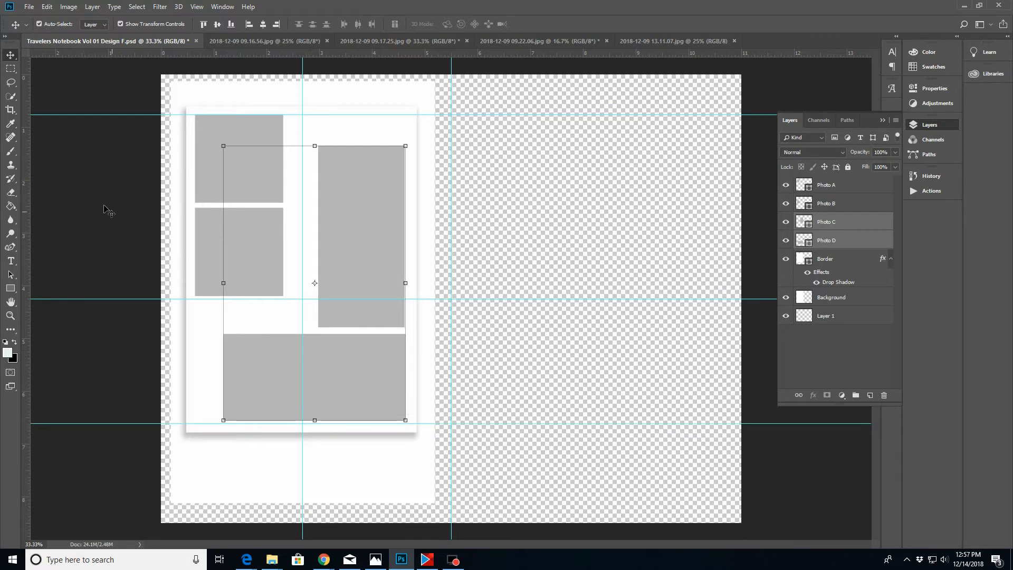
left_click_drag(25, 191, 411, 229)
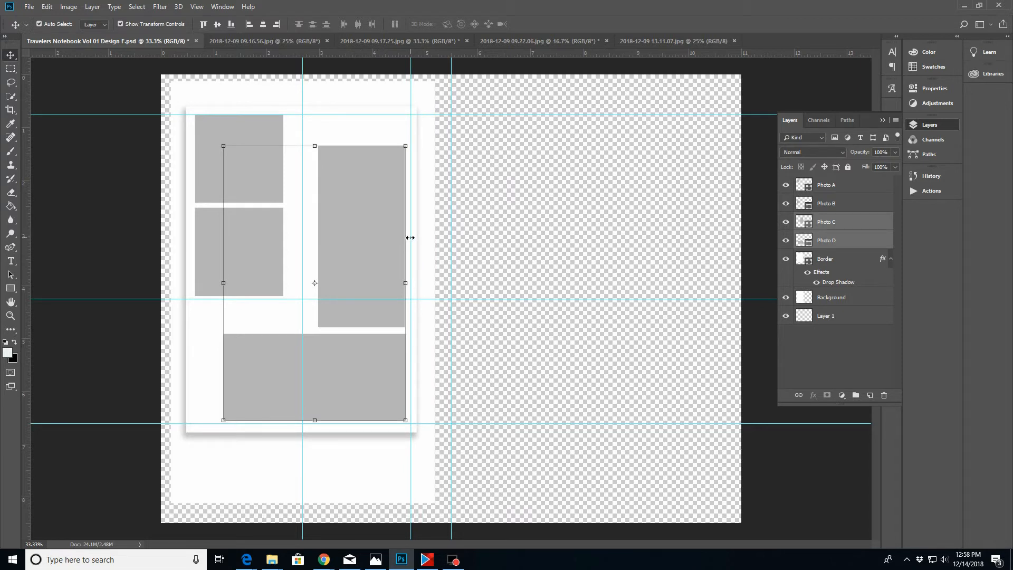
Move the vertical guide beside the Border's right edge to about 4.68 in, and add one at about 0.65 in along Photo A and B's left edges
left_click(409, 238)
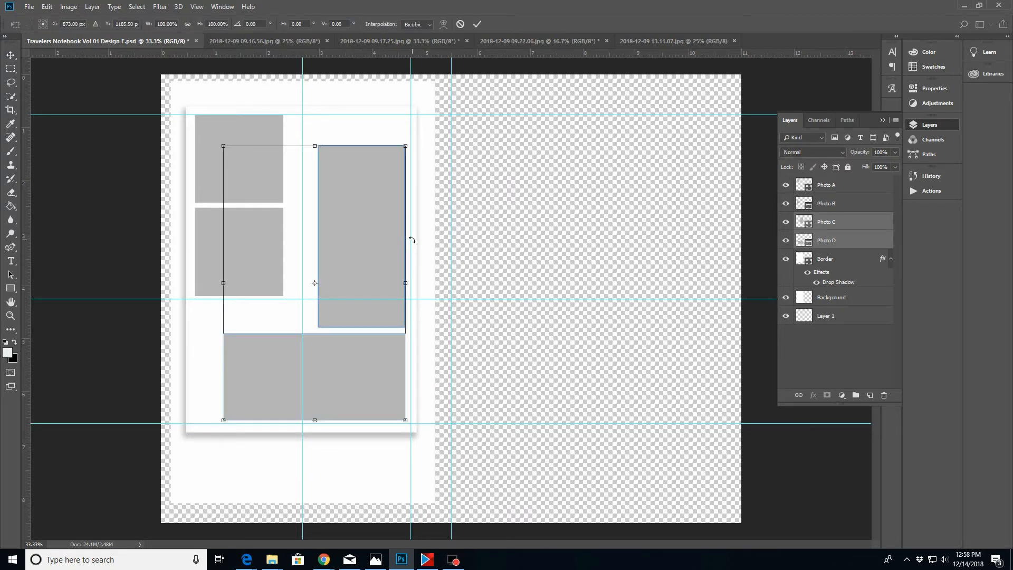
left_click(459, 23)
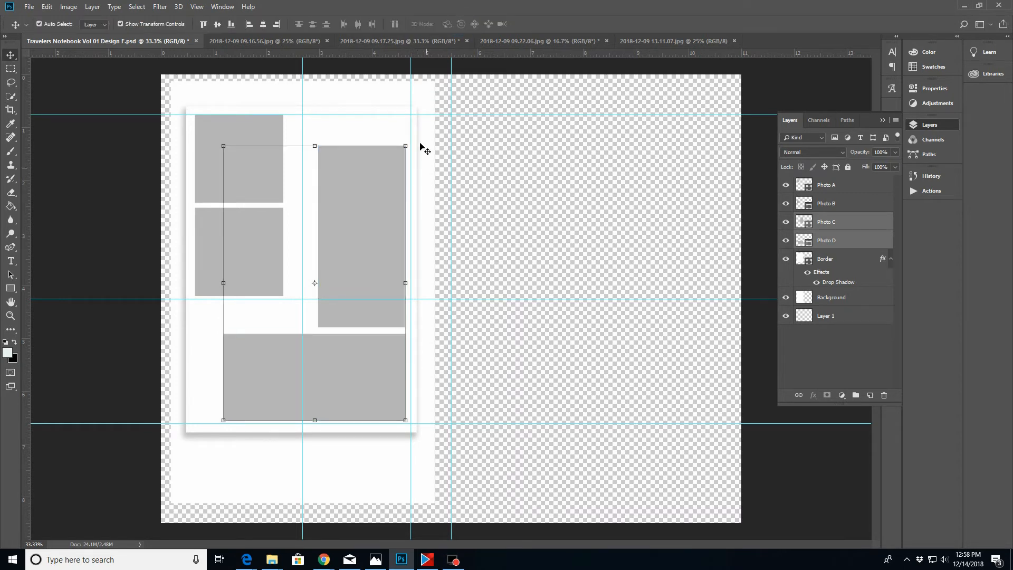
left_click(410, 126)
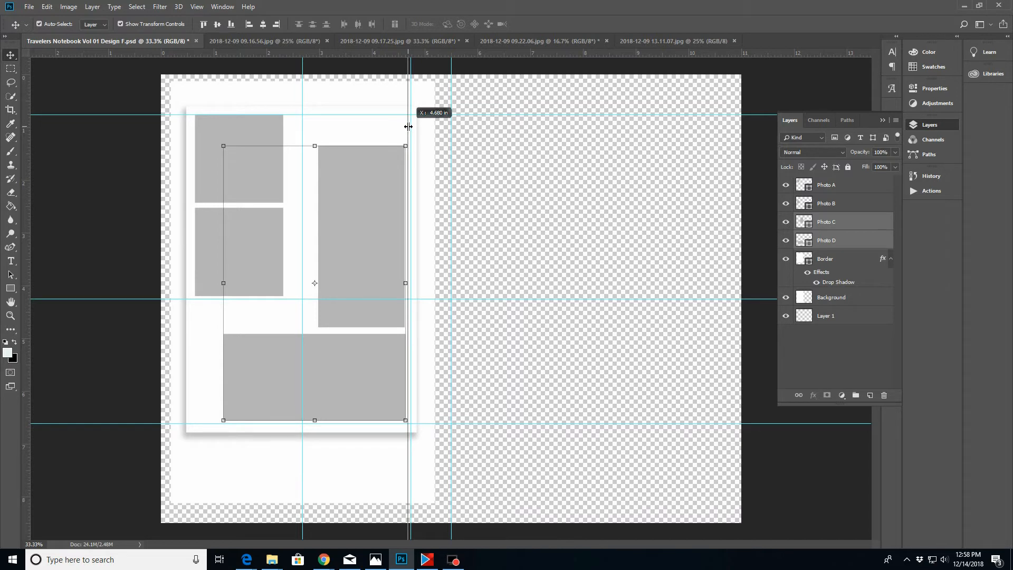
left_click_drag(409, 126, 408, 126)
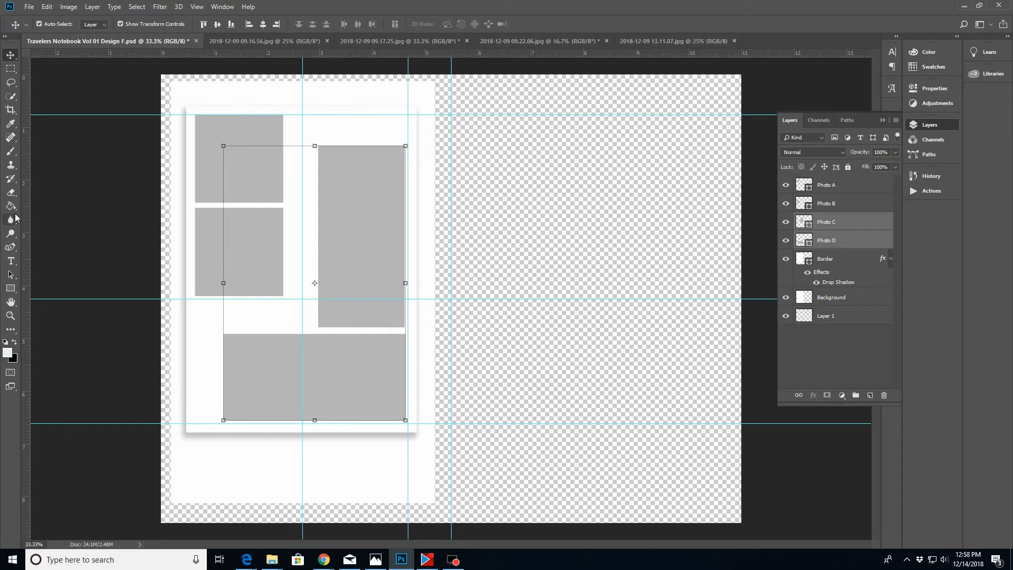
left_click_drag(24, 219, 196, 328)
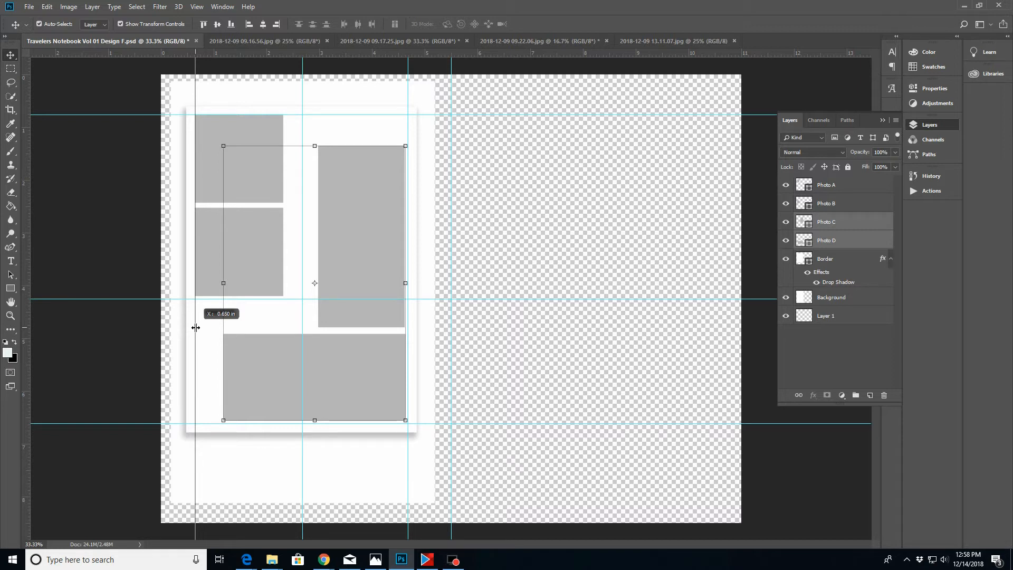
left_click_drag(196, 327, 195, 328)
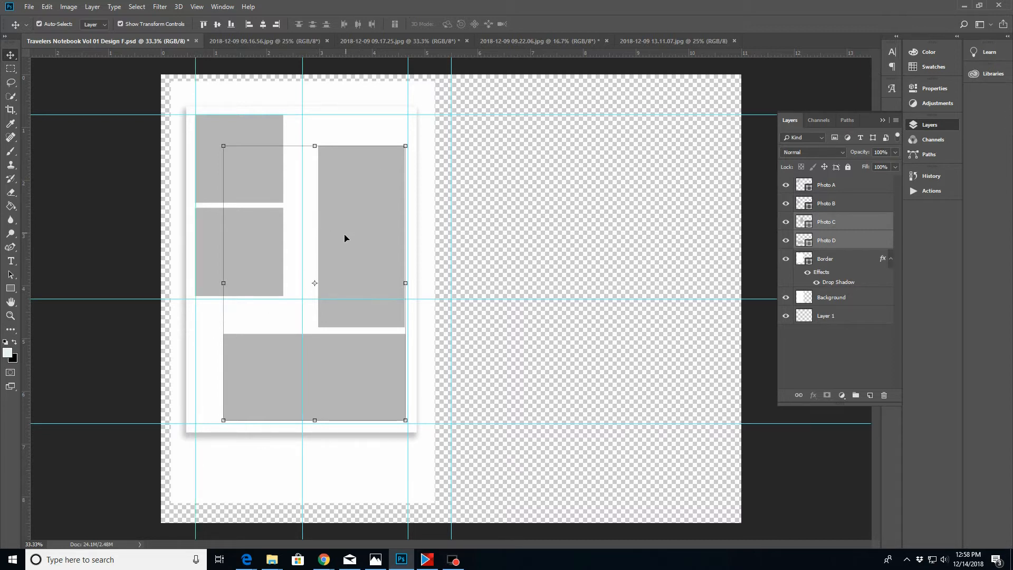
Move Photo C and Photo D together about 0.05 in right and down onto the guides, and raise Photo C alone to the top horizontal guide
left_click_drag(363, 222, 367, 224)
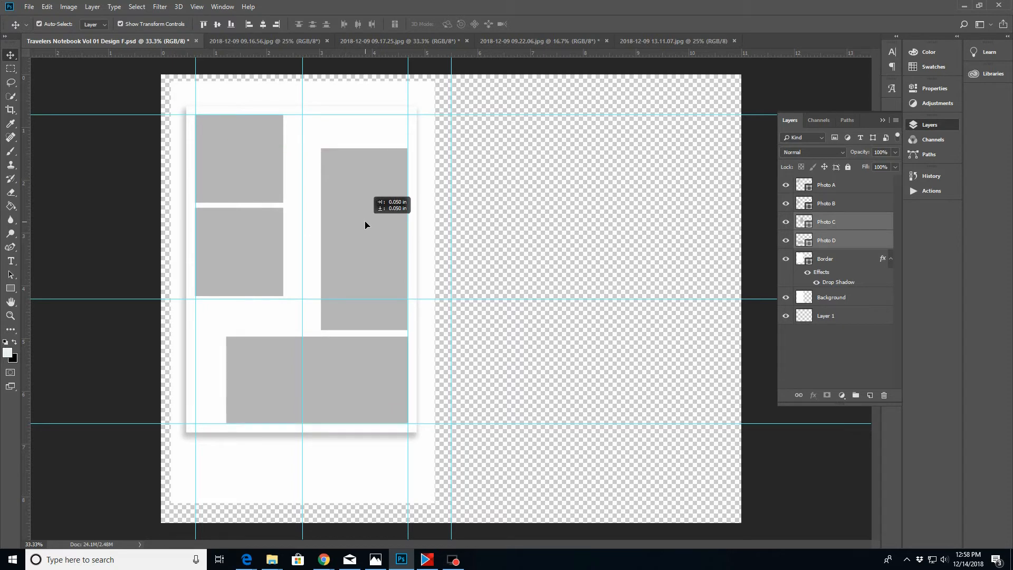
left_click_drag(365, 221, 366, 224)
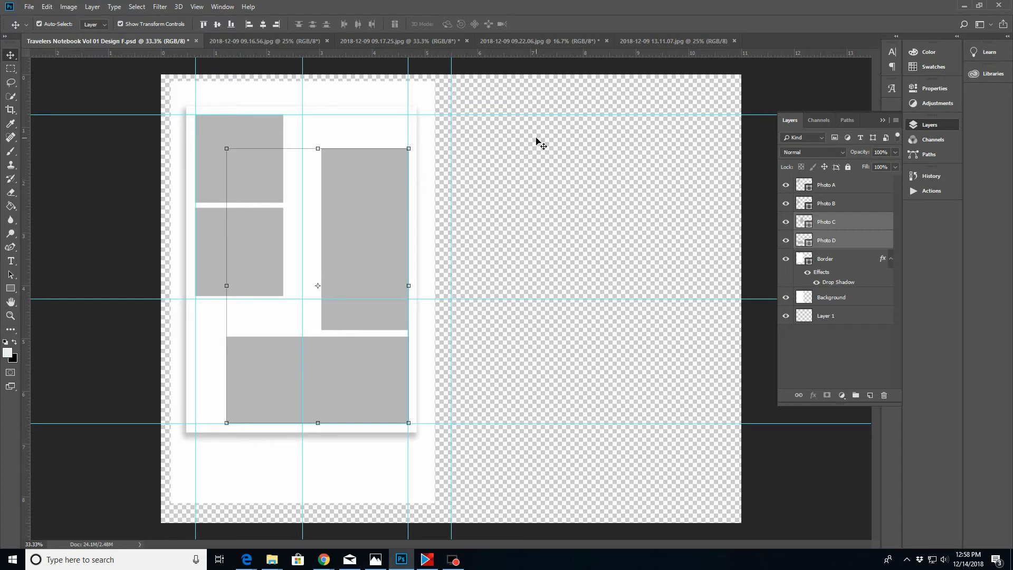
left_click(847, 222)
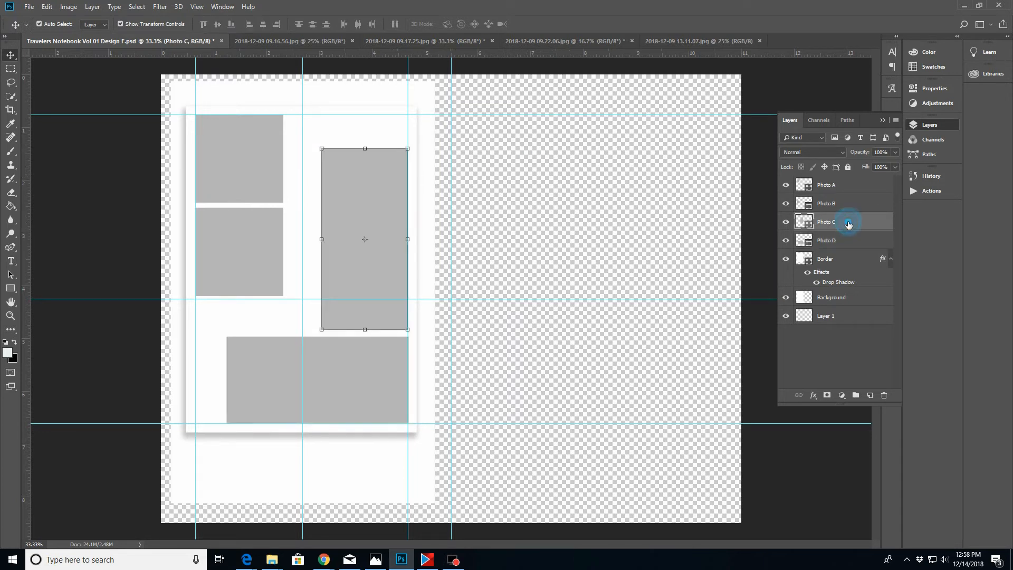
left_click_drag(386, 192, 386, 158)
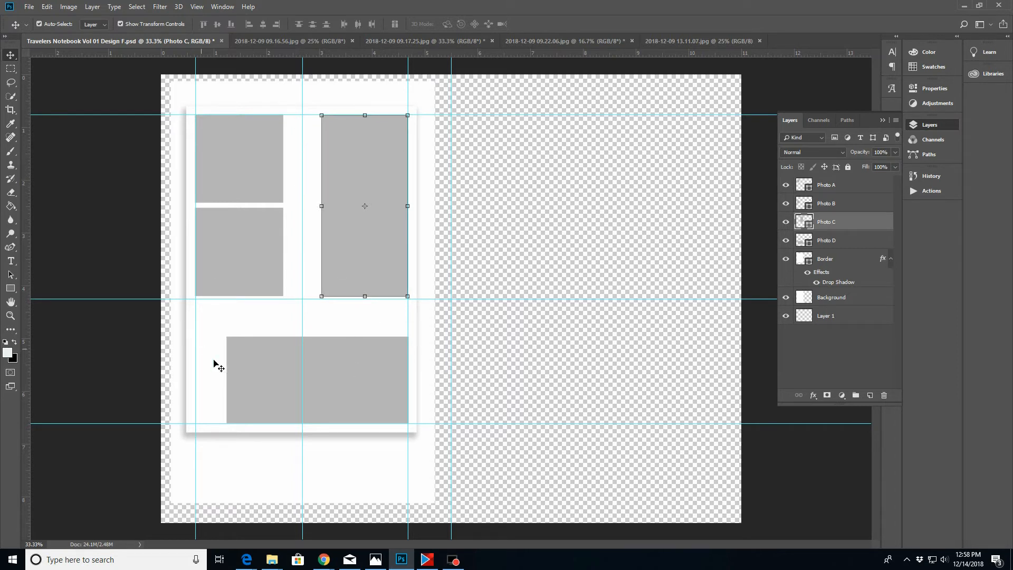
Scale Photo D proportionally to about 116.51% so it spans the outer vertical guides, and move it down onto the bottom guide
left_click(355, 374)
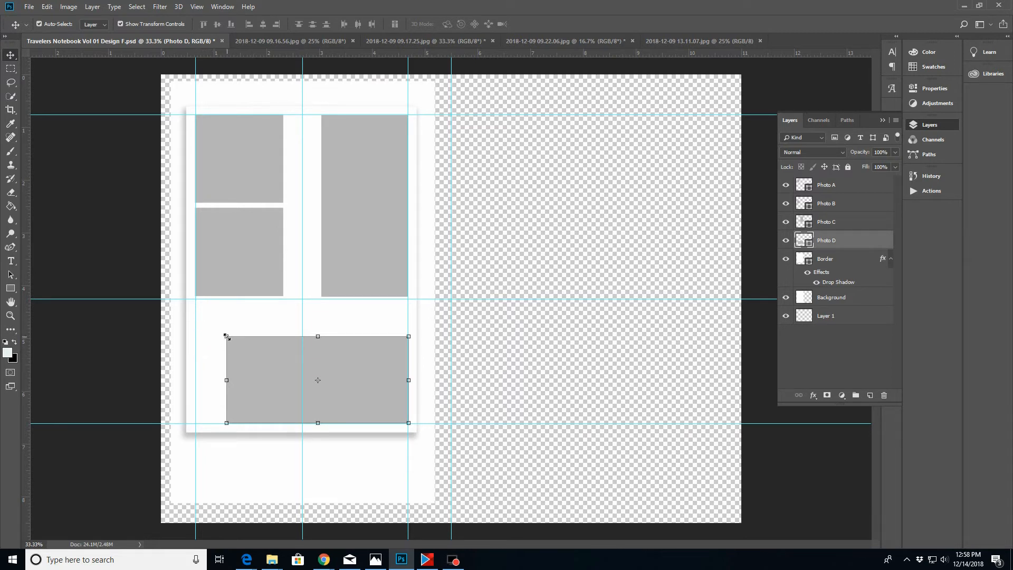
left_click_drag(227, 336, 199, 312)
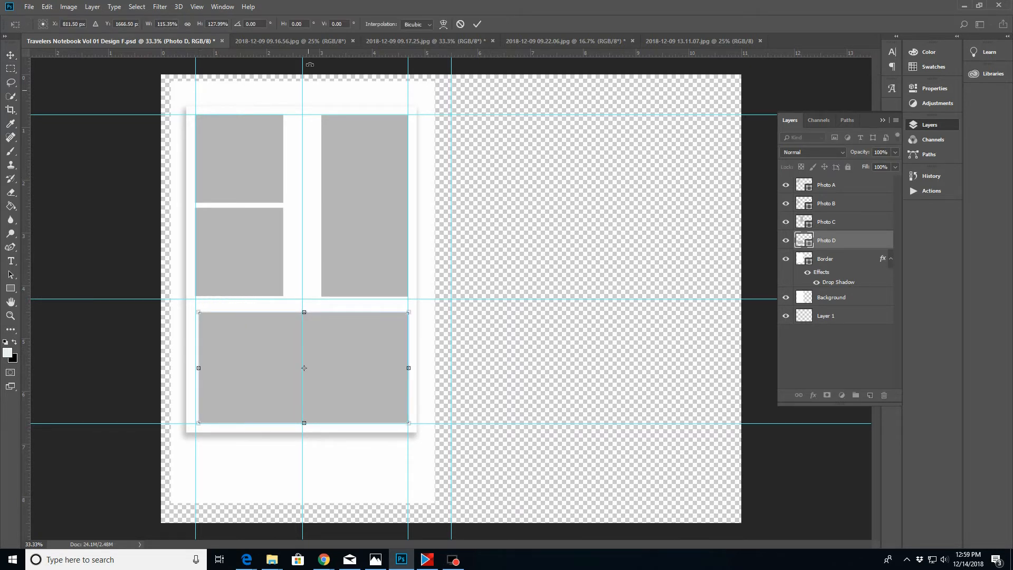
left_click(187, 25)
left_click_drag(199, 318, 195, 317)
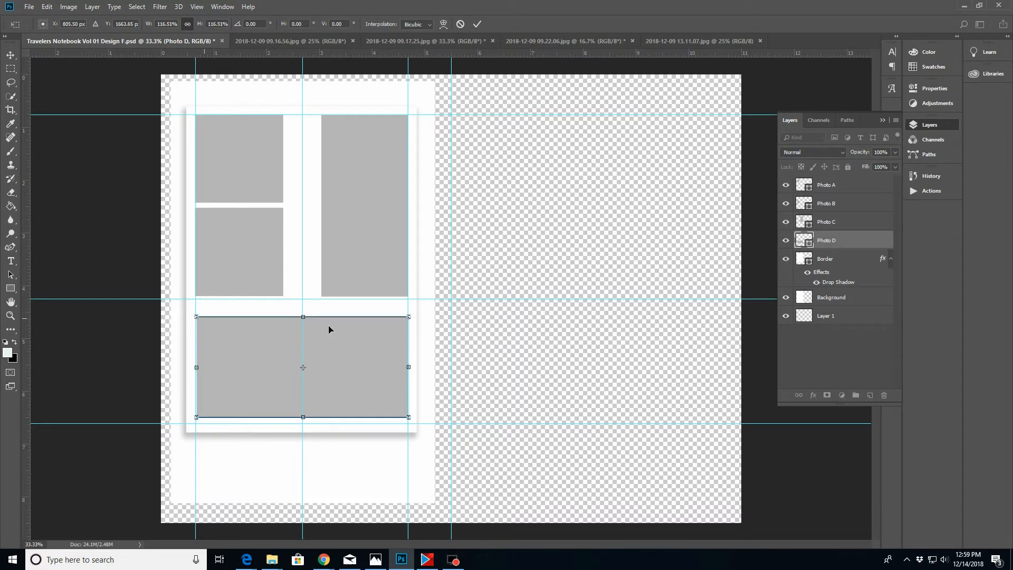
left_click(476, 24)
left_click_drag(353, 355, 352, 364)
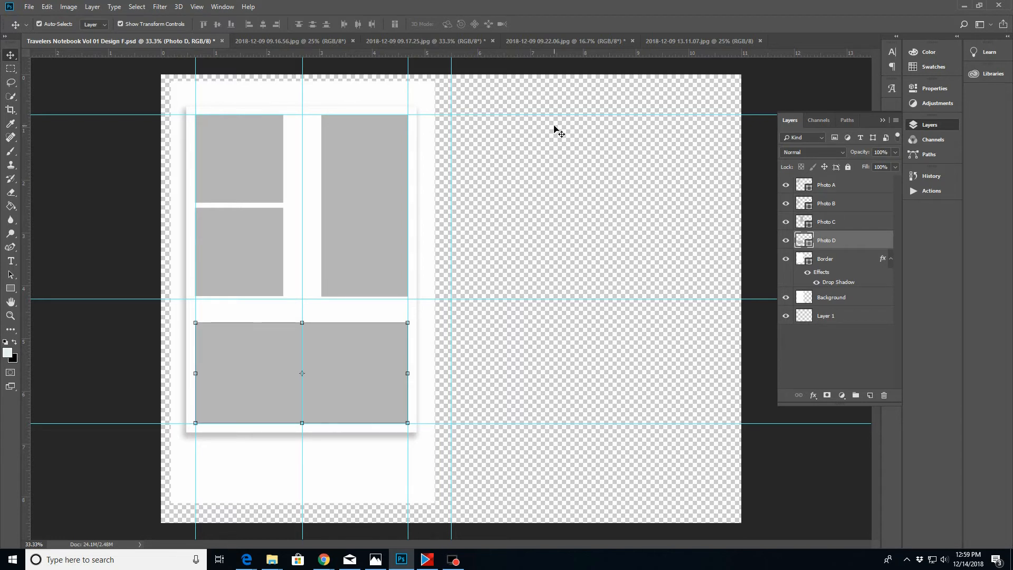
Scale Photo A and Photo B together proportionally to about 1.84 in wide by 3.79 in high, with their top-left corner at the guides
left_click(239, 242)
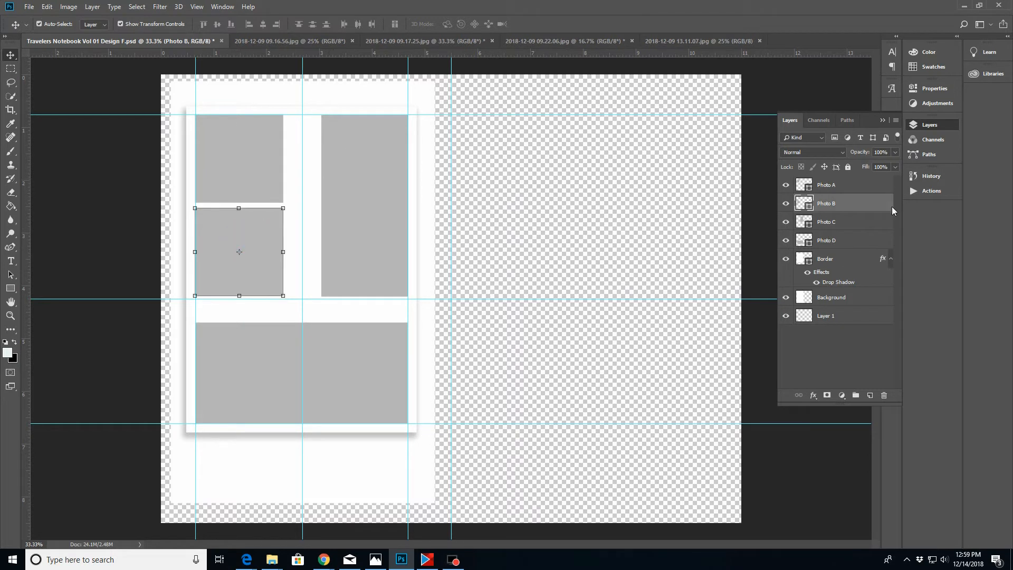
left_click(862, 187, "shift")
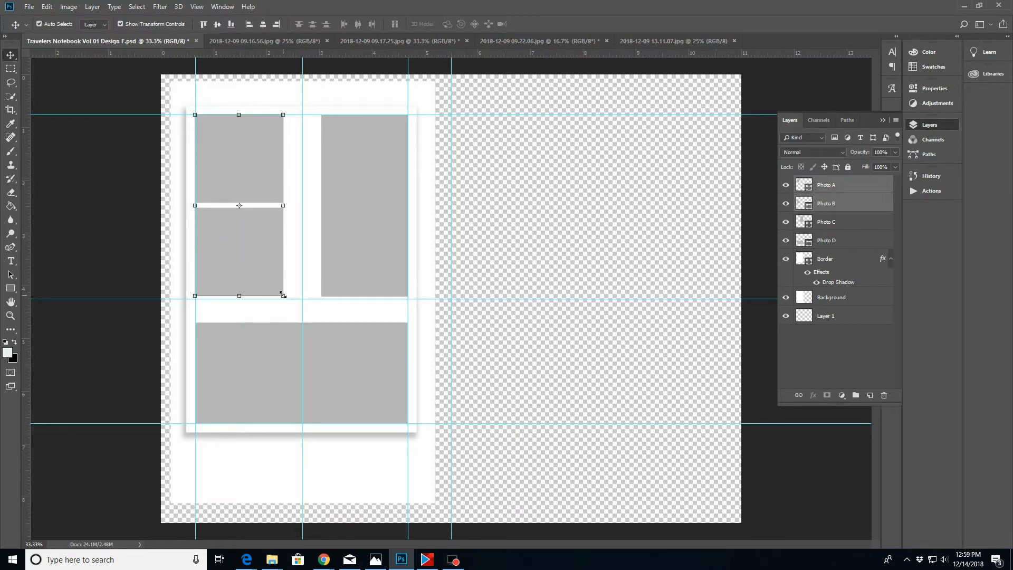
left_click_drag(283, 295, 299, 310)
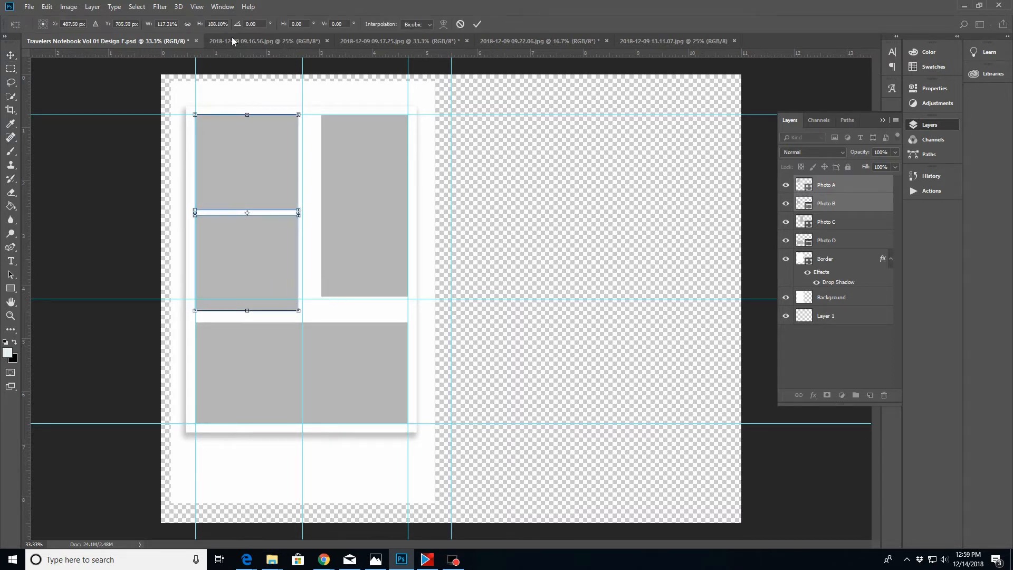
left_click(187, 24)
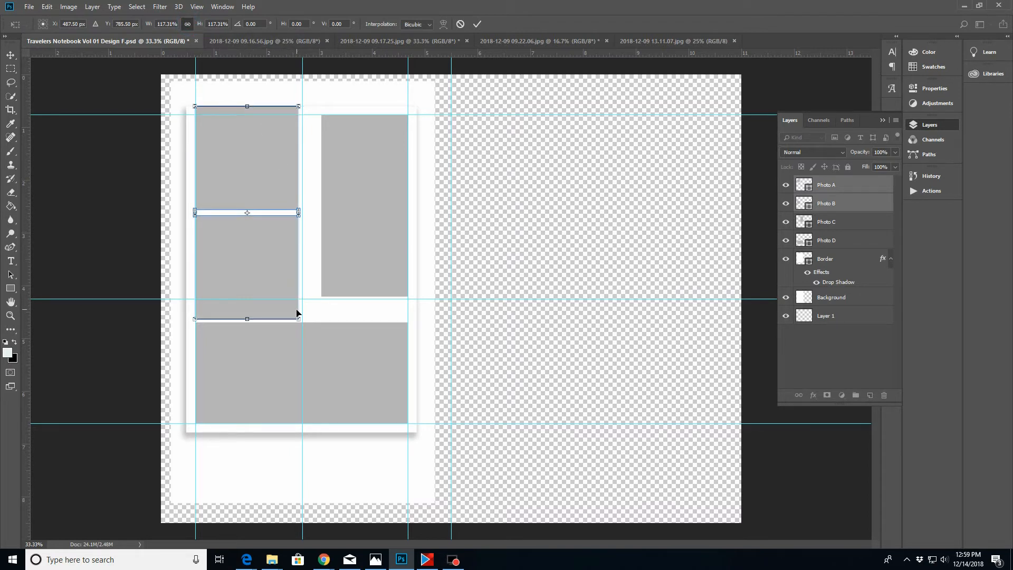
left_click_drag(298, 319, 294, 310)
left_click_drag(247, 144, 248, 152)
left_click_drag(293, 320, 293, 315)
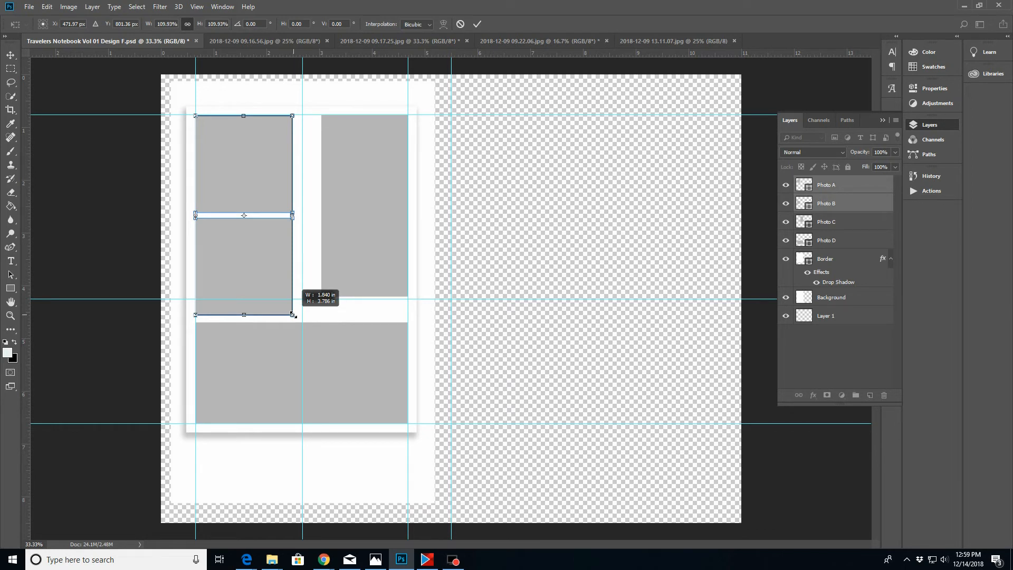
left_click_drag(294, 314, 293, 315)
left_click(477, 24)
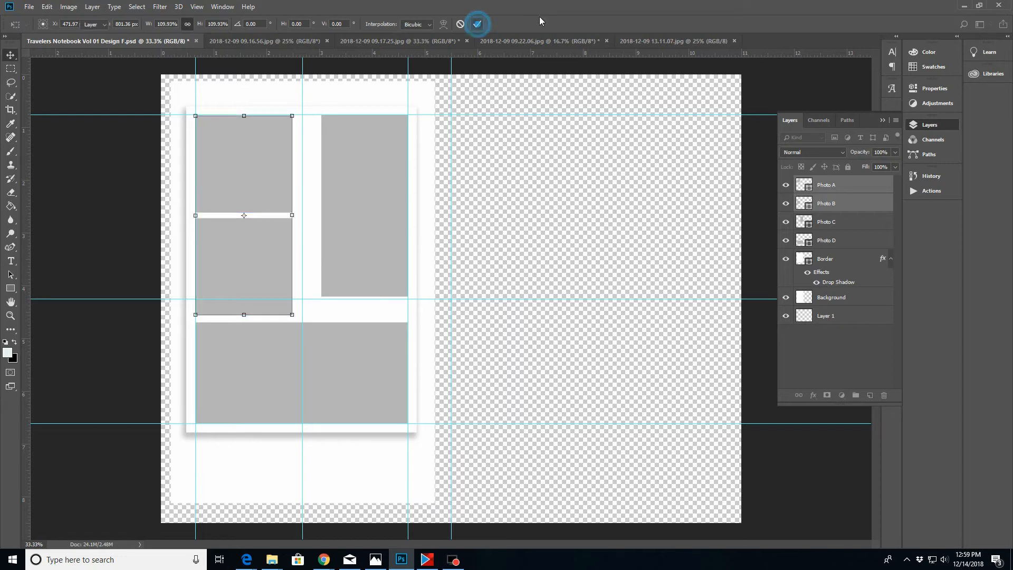
Enlarge Photo C from its lower-left corner to about 125.61% width and 110.16% height, filling the space beside Photo A and Photo B
left_click(372, 204)
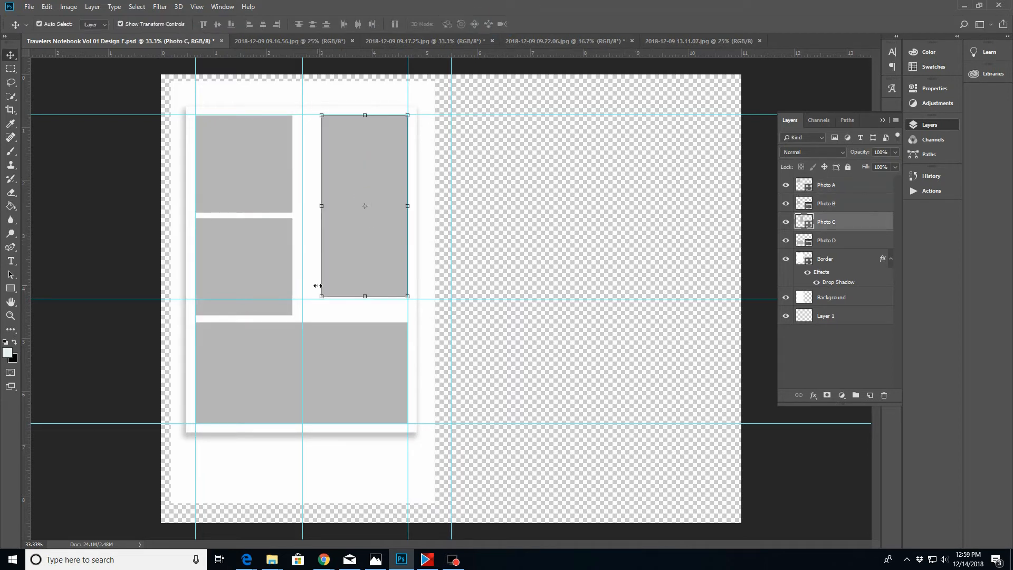
left_click_drag(321, 293, 298, 315)
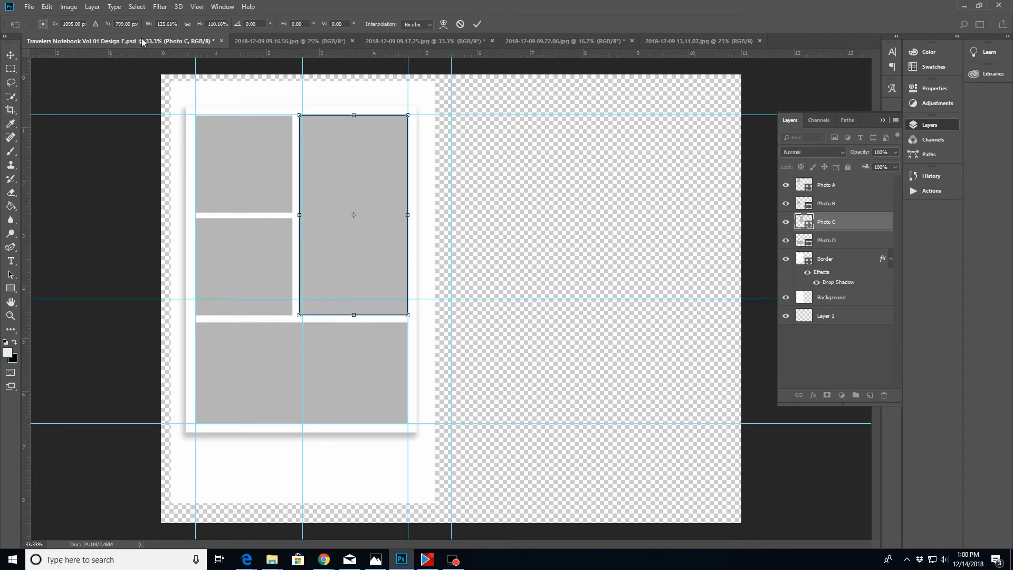
left_click(477, 24)
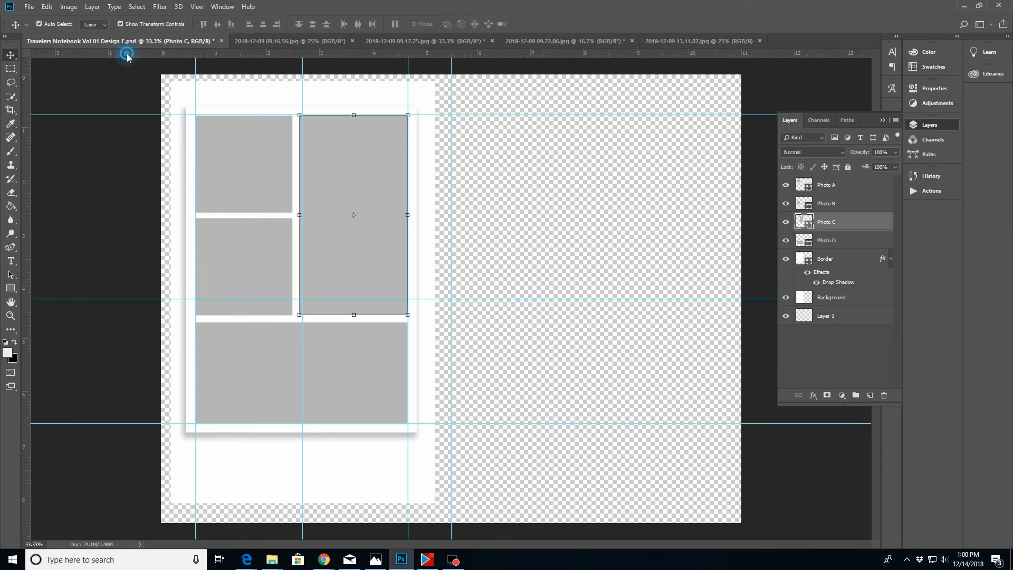
Add a horizontal guide along the bottom of Photo B and trim Photo C to about 99.51% width and 99.47% height
left_click_drag(126, 54, 147, 315)
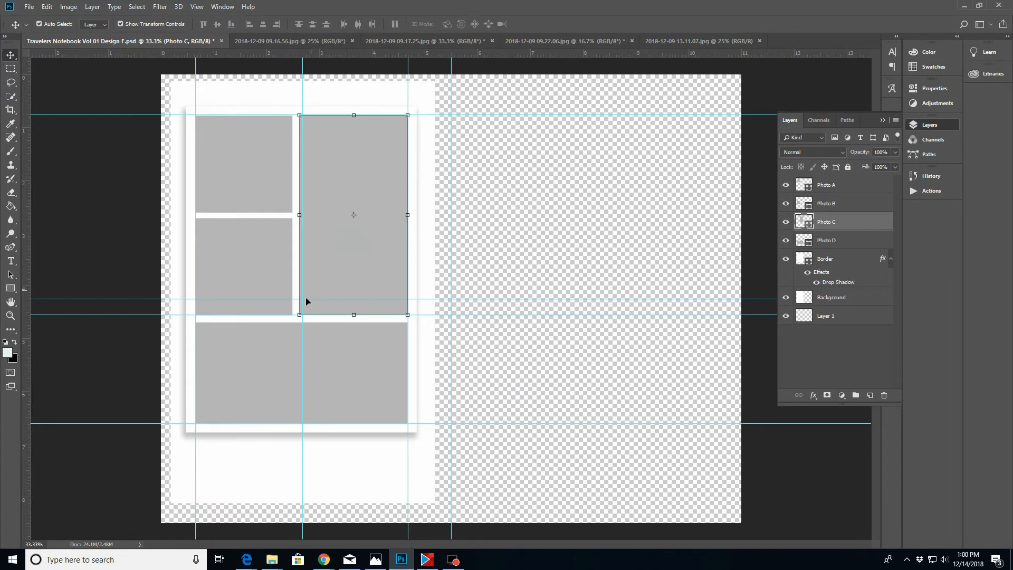
left_click_drag(298, 314, 299, 312)
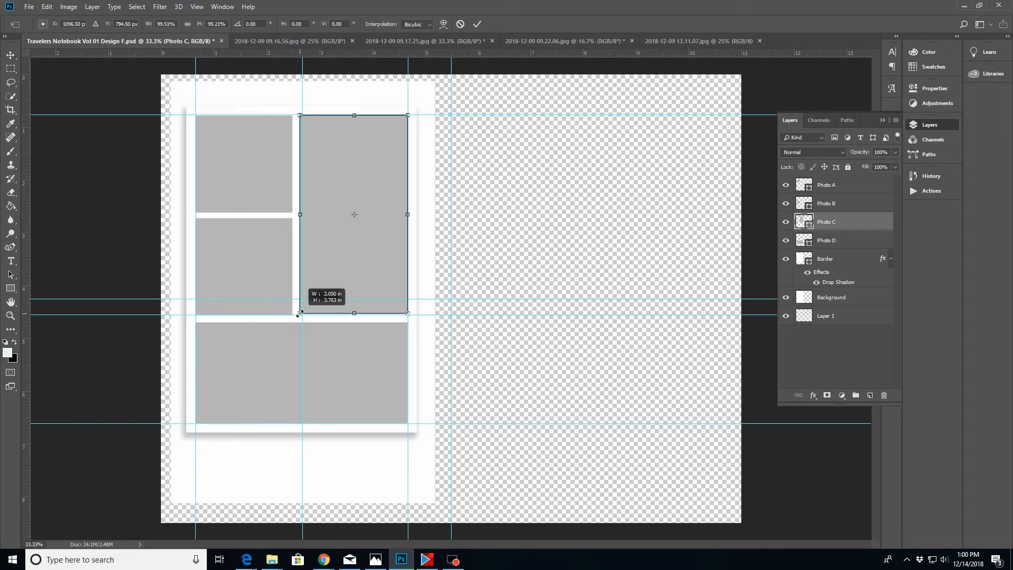
left_click_drag(299, 314, 298, 314)
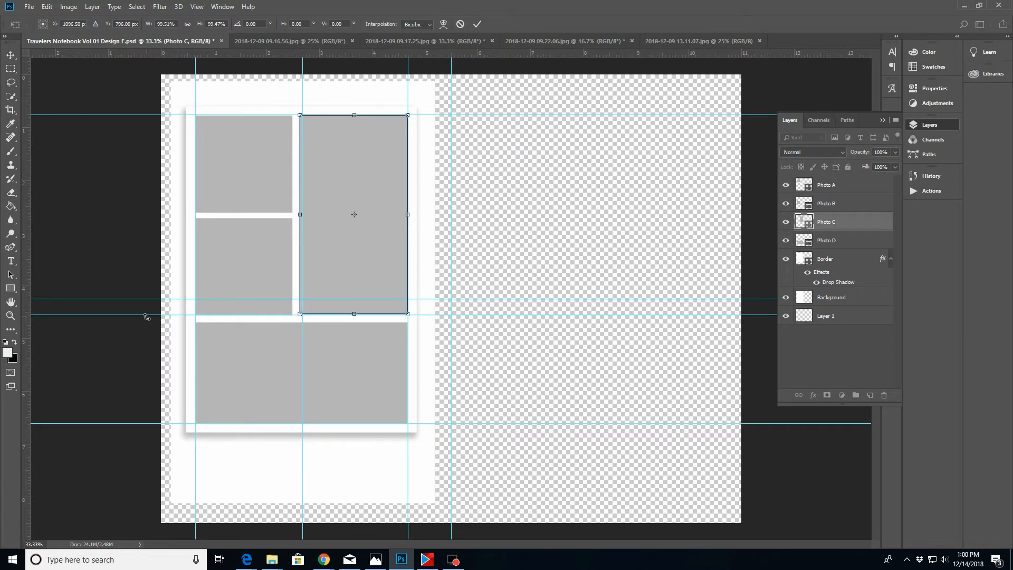
left_click(477, 24)
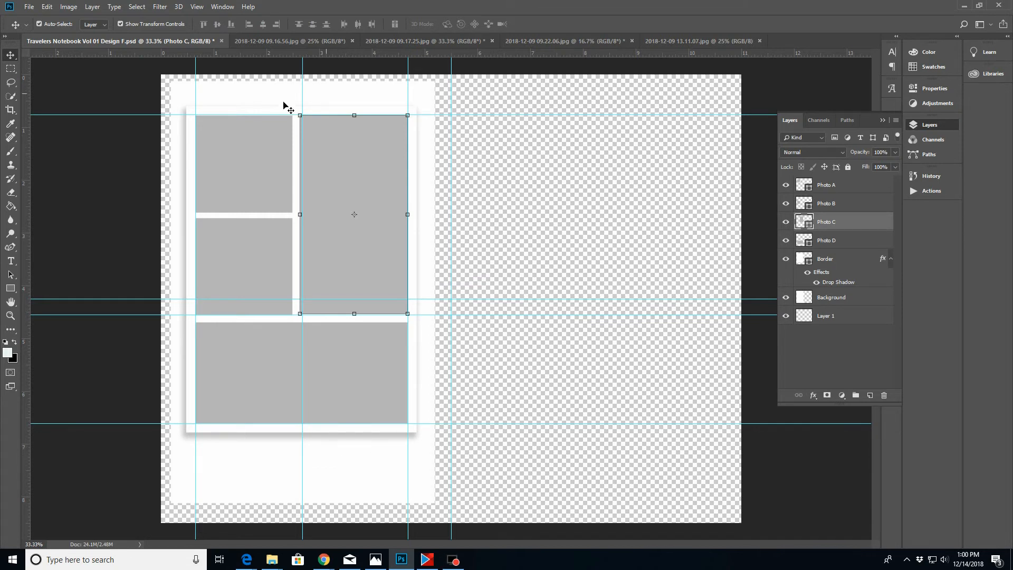
Brighten the photo 2018-12-09 13.11.07.jpg with a Curves adjustment mapping input 130 to output 175, and flatten the image
left_click(350, 463)
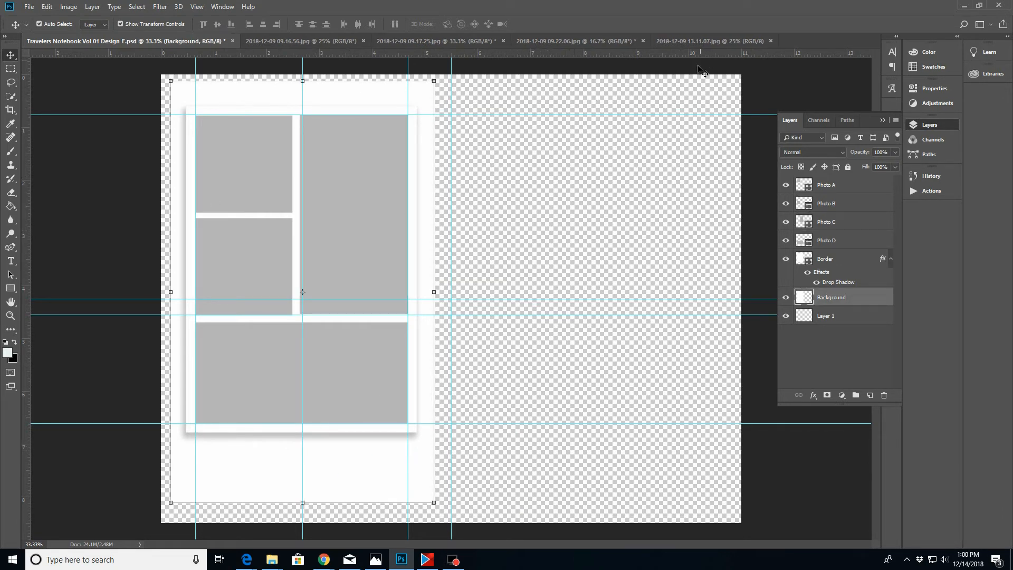
left_click(715, 41)
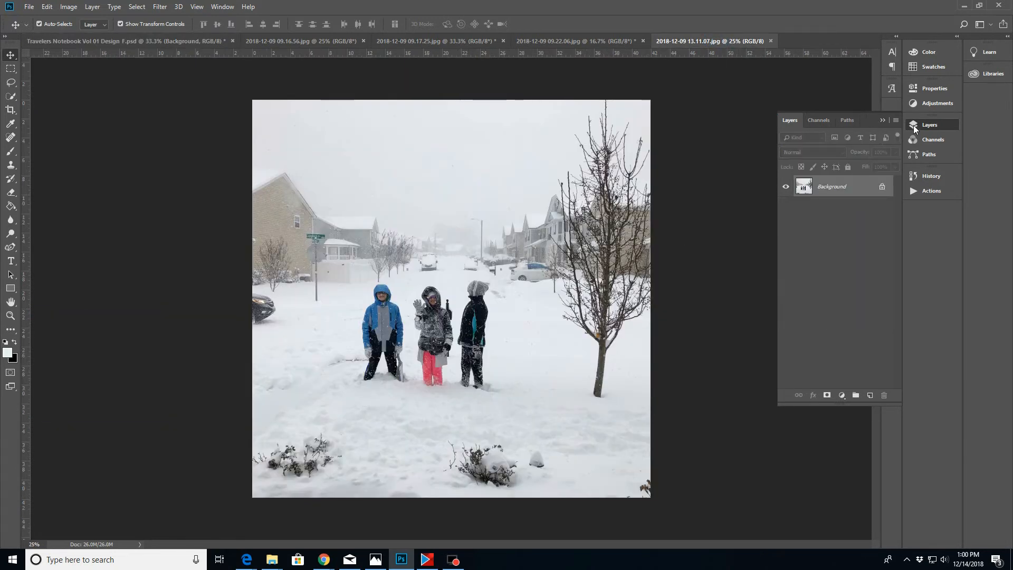
left_click(934, 105)
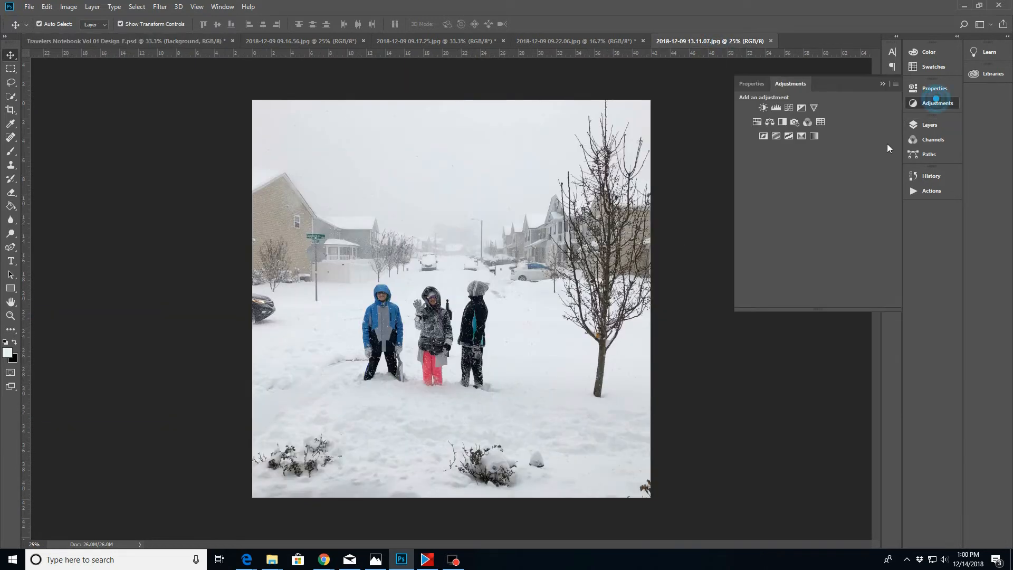
left_click(786, 107)
left_click_drag(826, 198, 824, 181)
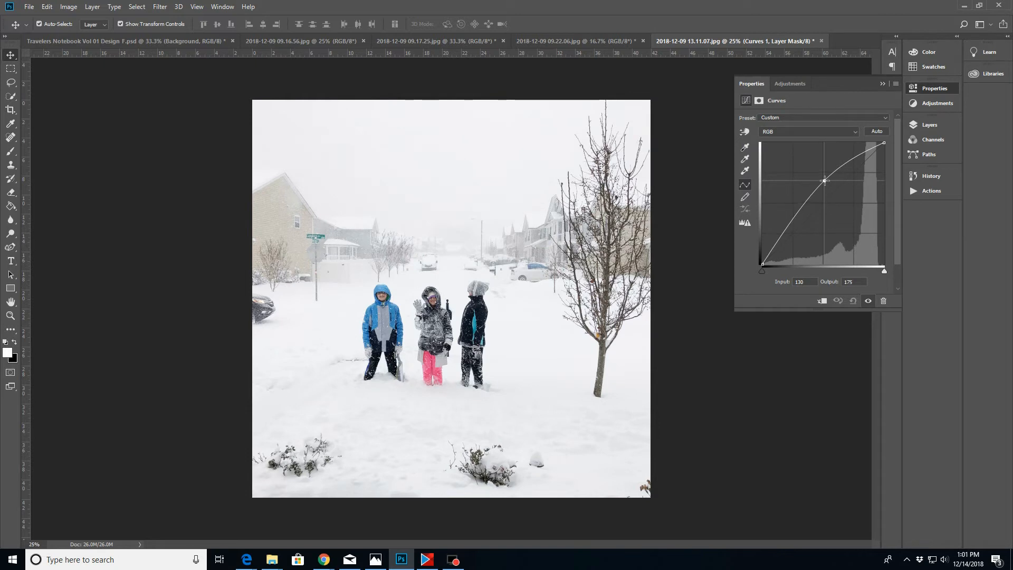
left_click(93, 6)
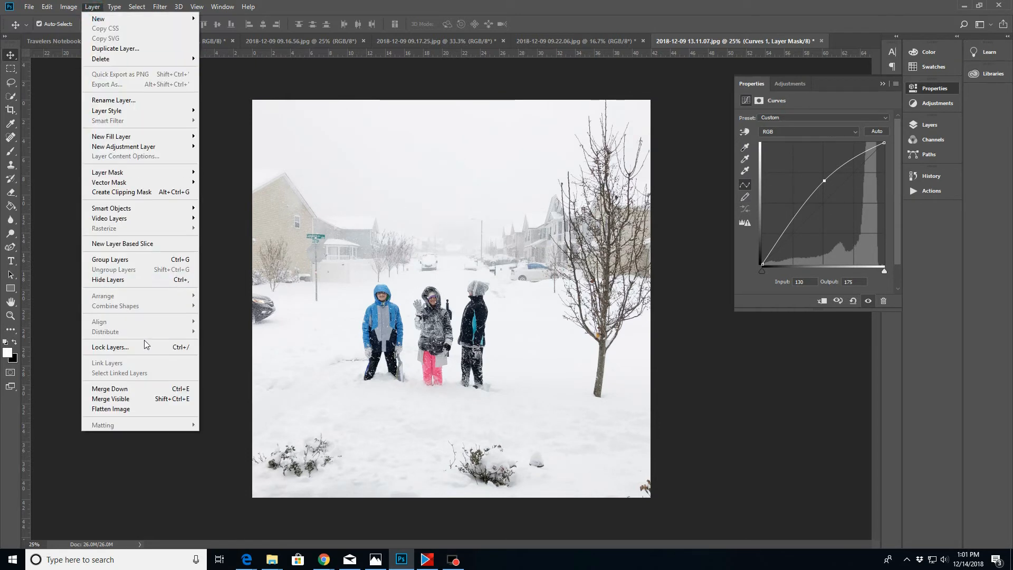
left_click(116, 411)
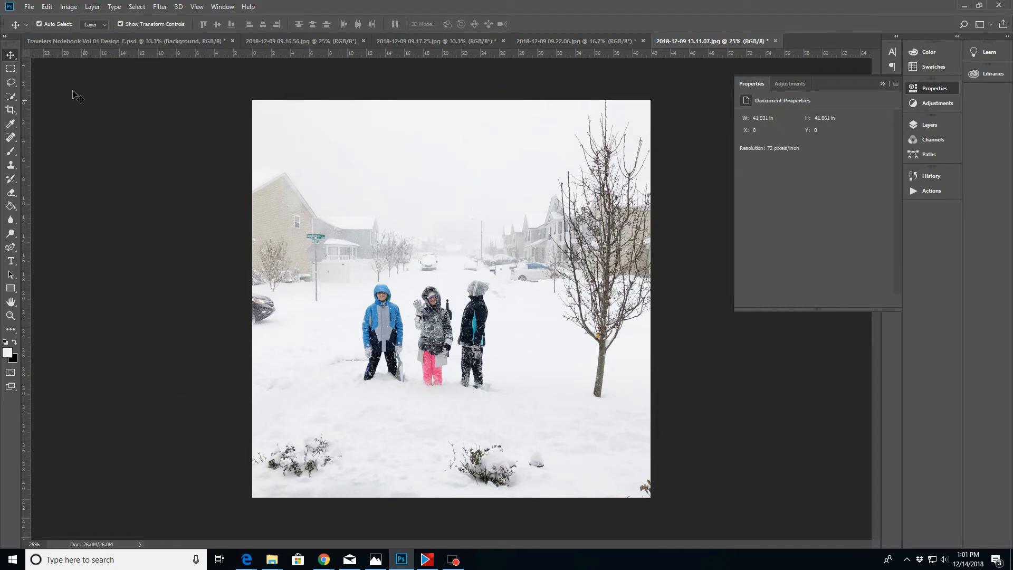
Crop the snow photo 2018-12-09 13.11.07.jpg to 3 in wide at 300 px/in, keeping the full frame
left_click(9, 109)
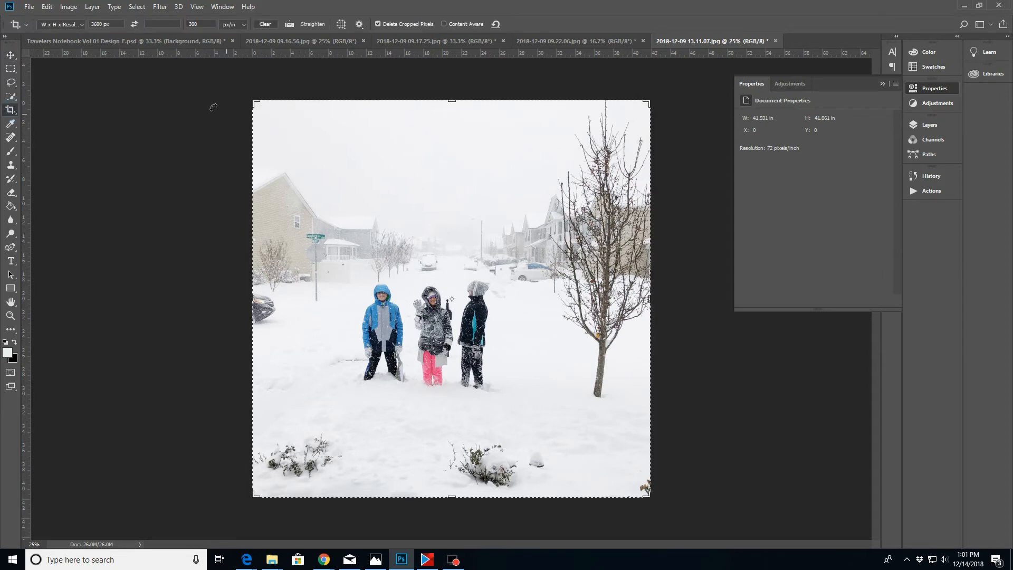
left_click(108, 24)
type("3 in")
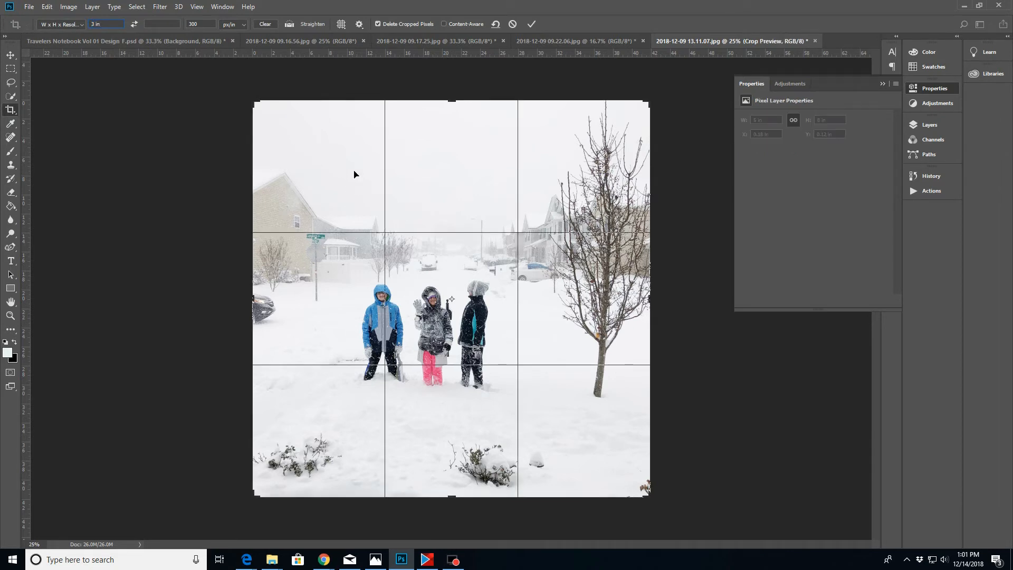
left_click(558, 186)
left_click(531, 24)
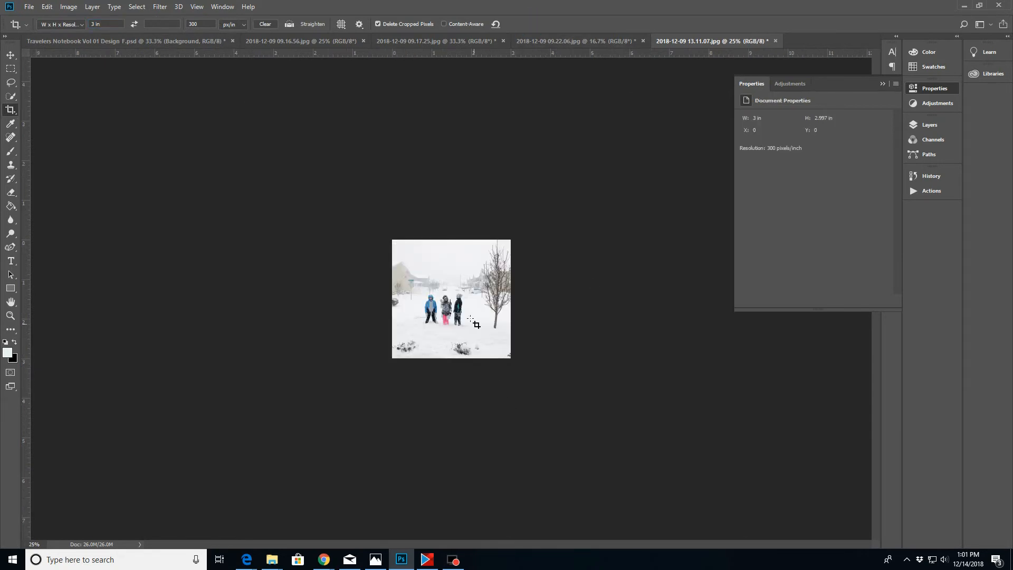
Copy the entire snow photo and paste it into Travelers Notebook Vol 01 Design F.psd directly above the Photo B layer
key("ctrl+a")
left_click(167, 40)
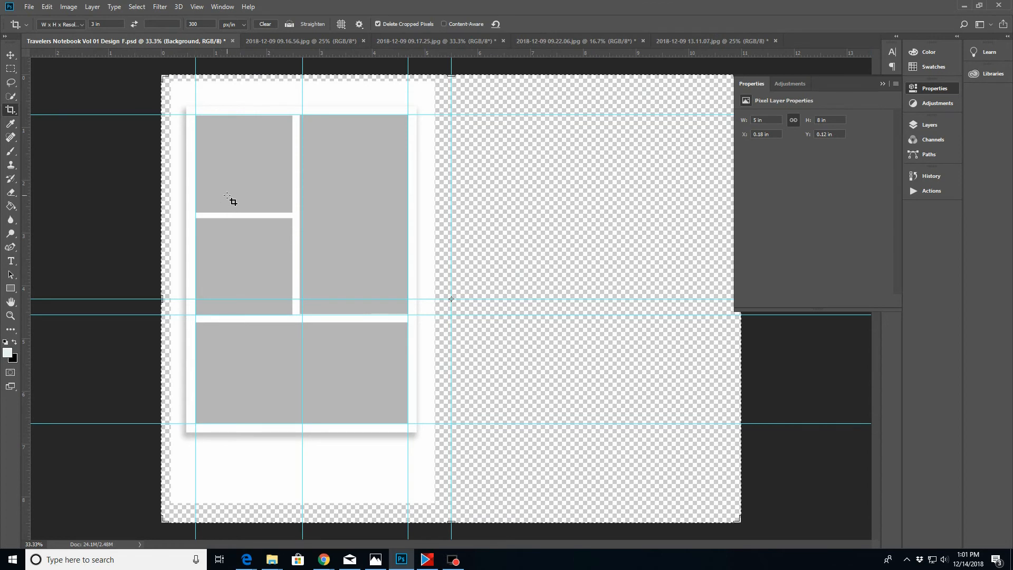
left_click(10, 55)
left_click(233, 255)
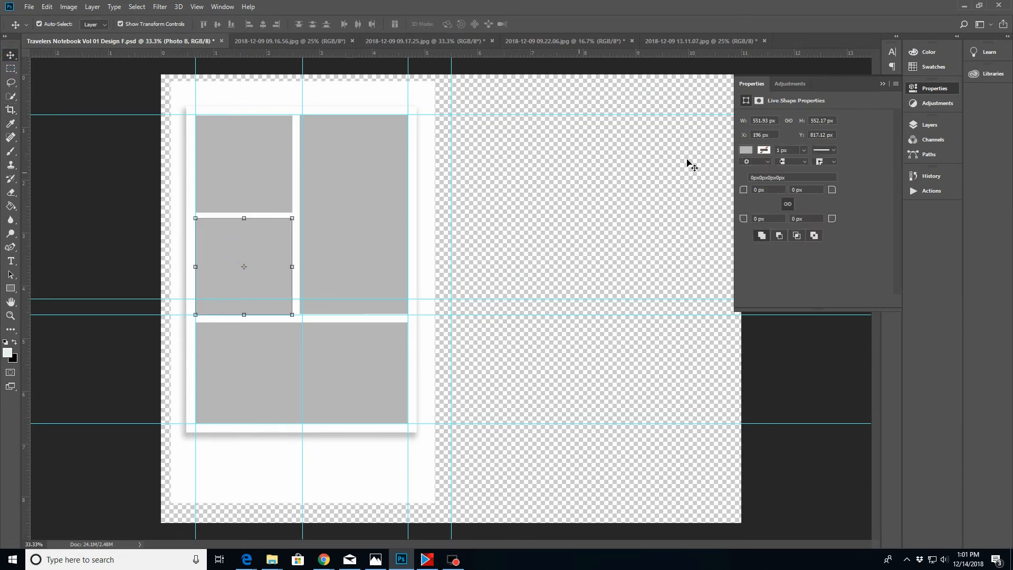
left_click(935, 127)
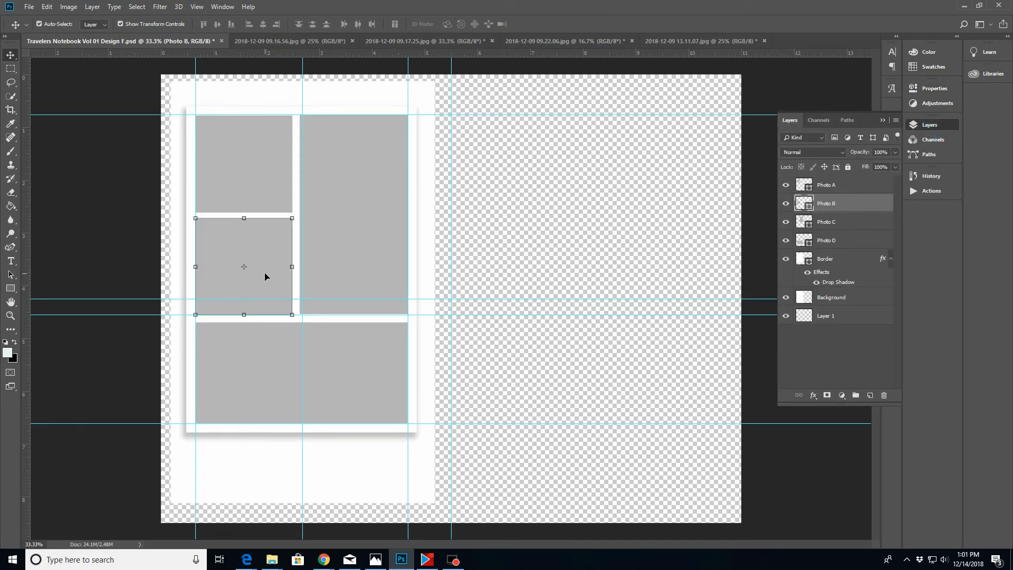
key("ctrl+v")
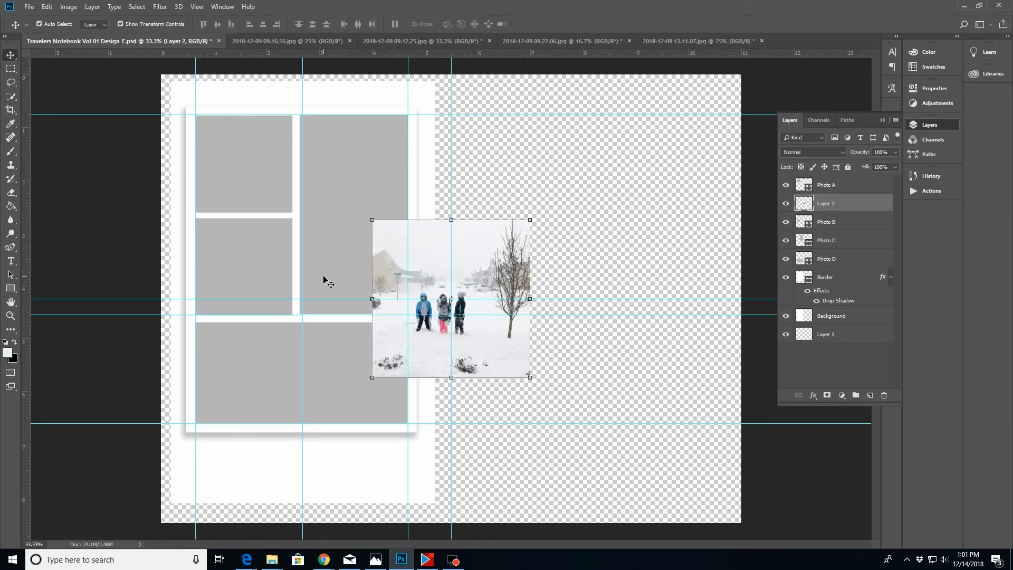
Fit the pasted snow photo over Photo B, scaled to about 65.3%, and clip it to that frame
left_click_drag(488, 352, 308, 348)
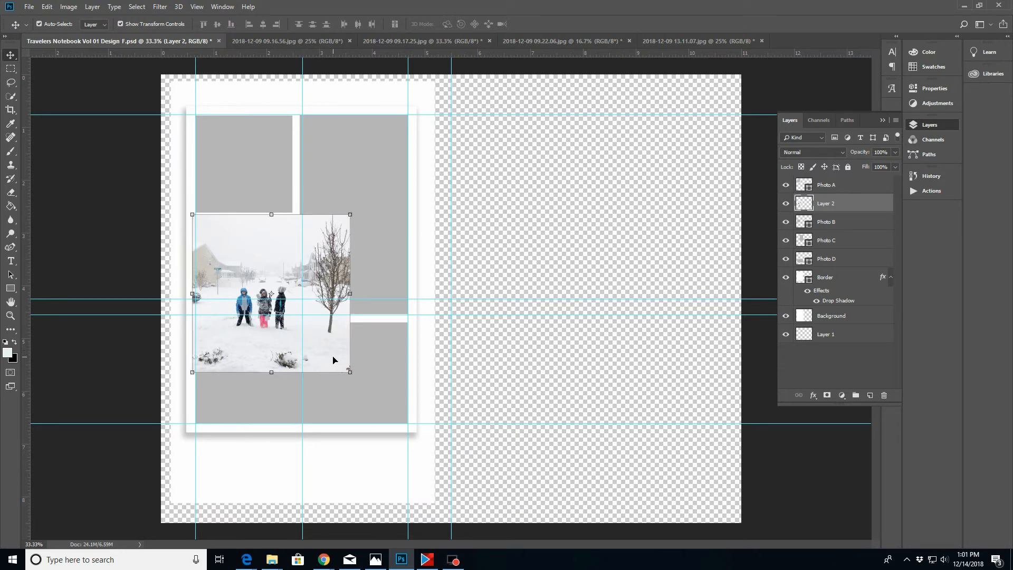
left_click_drag(350, 372, 287, 323)
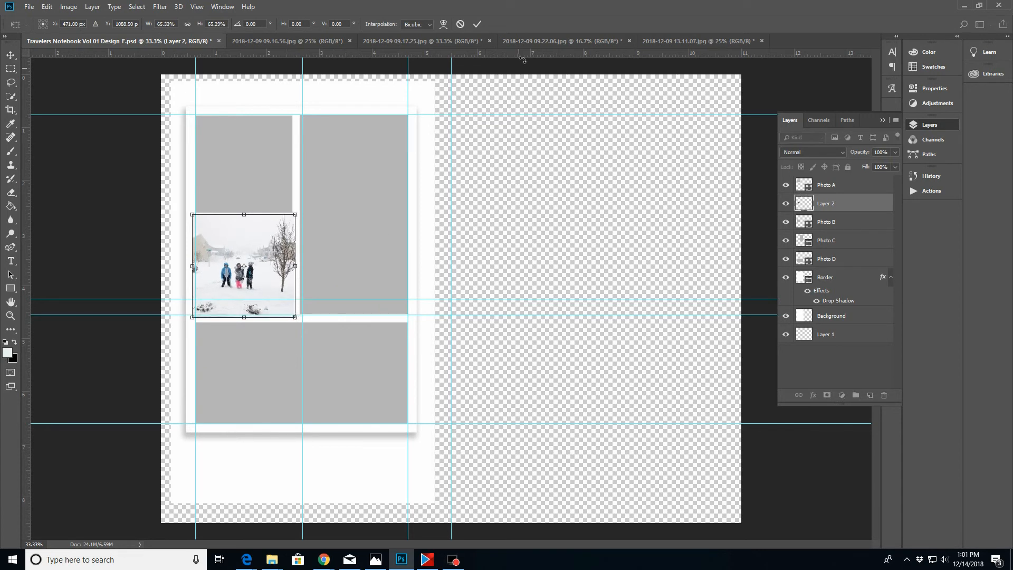
left_click(476, 23)
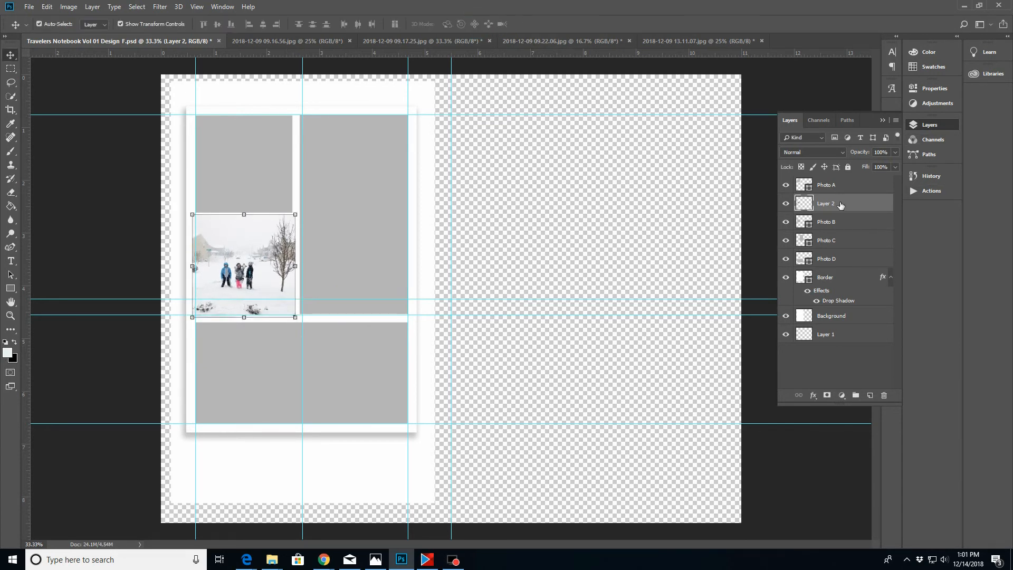
right_click(840, 205)
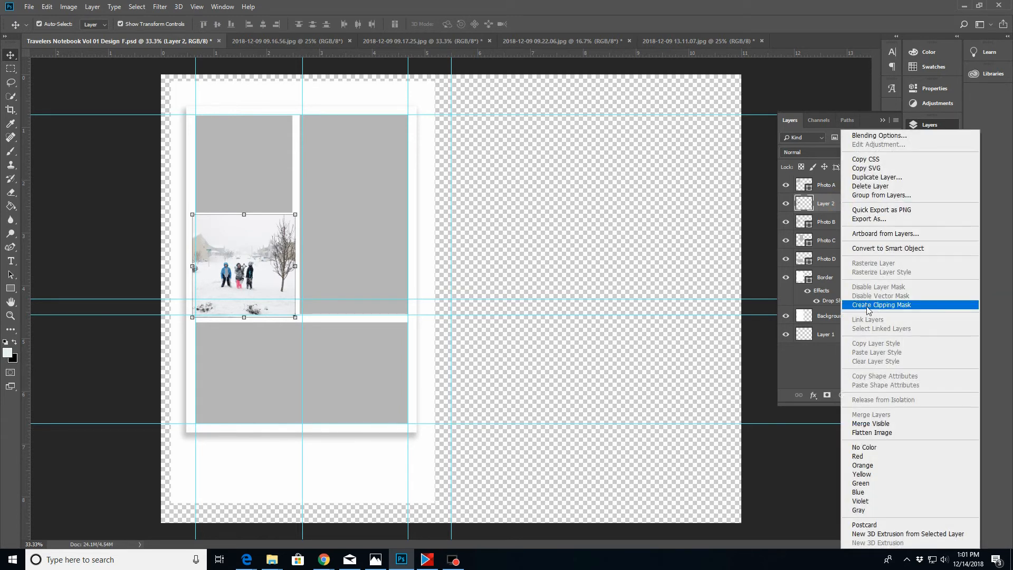
left_click(860, 305)
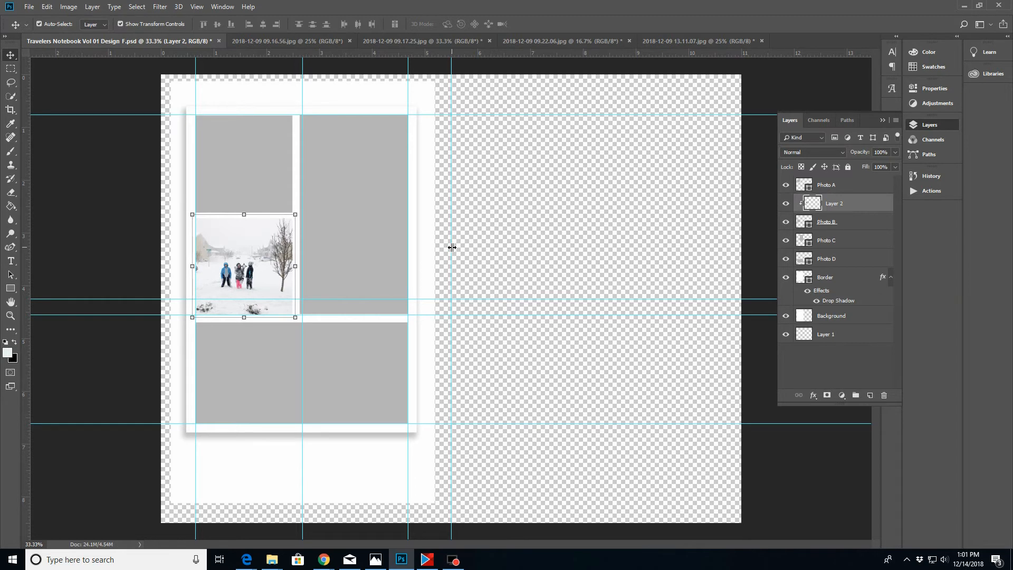
Apply Lens Correction to 2018-12-09 09.22.06.jpg with geometric distortion correction and the Apple iPhone 8 Plus back dual camera profile
left_click(559, 40)
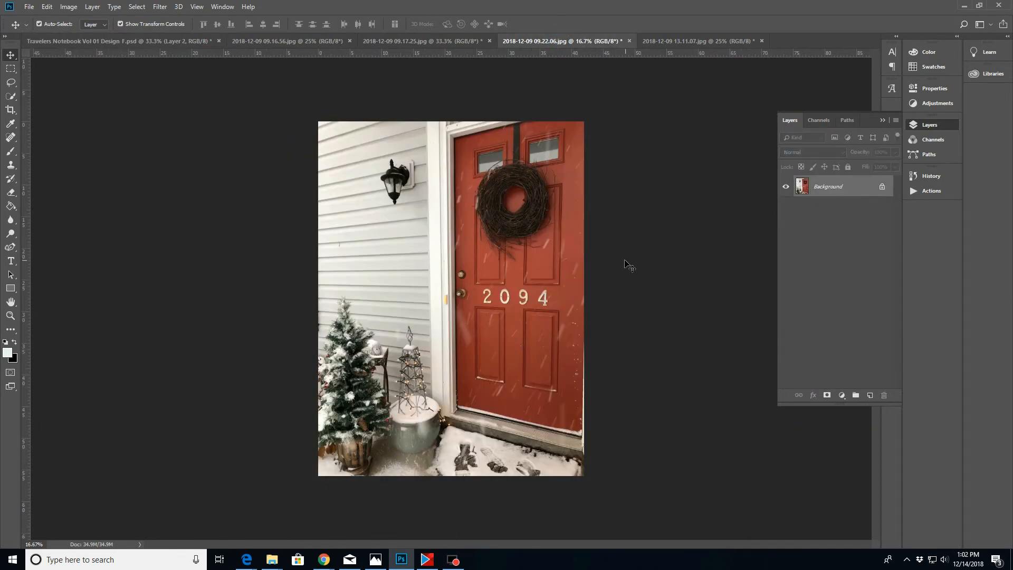
left_click(160, 7)
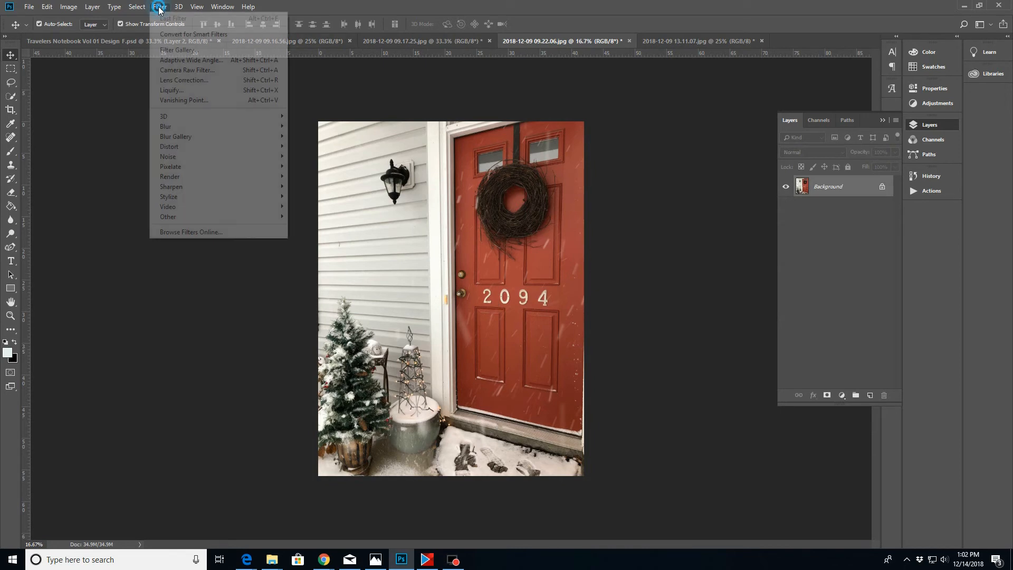
left_click(196, 83)
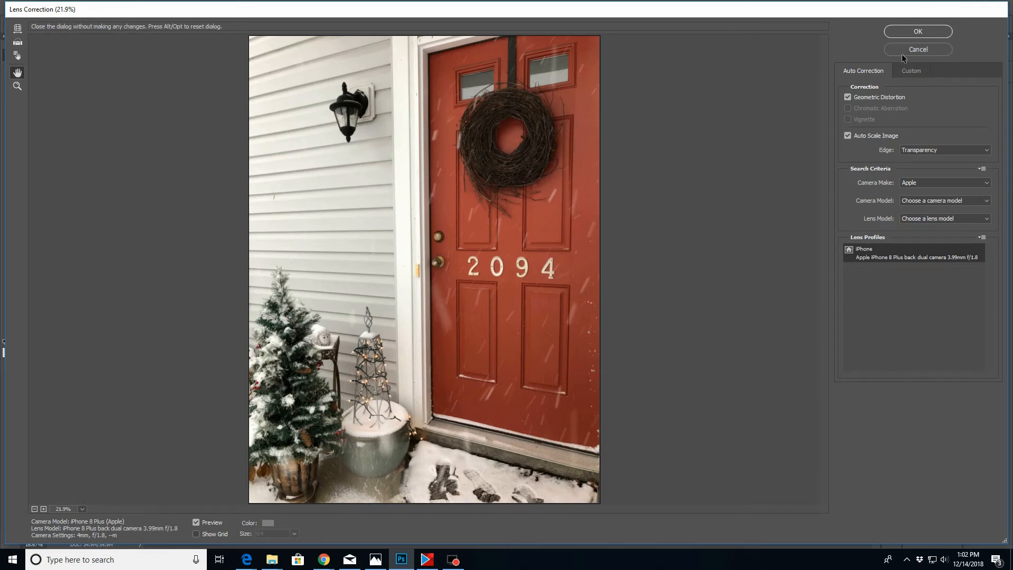
left_click(917, 31)
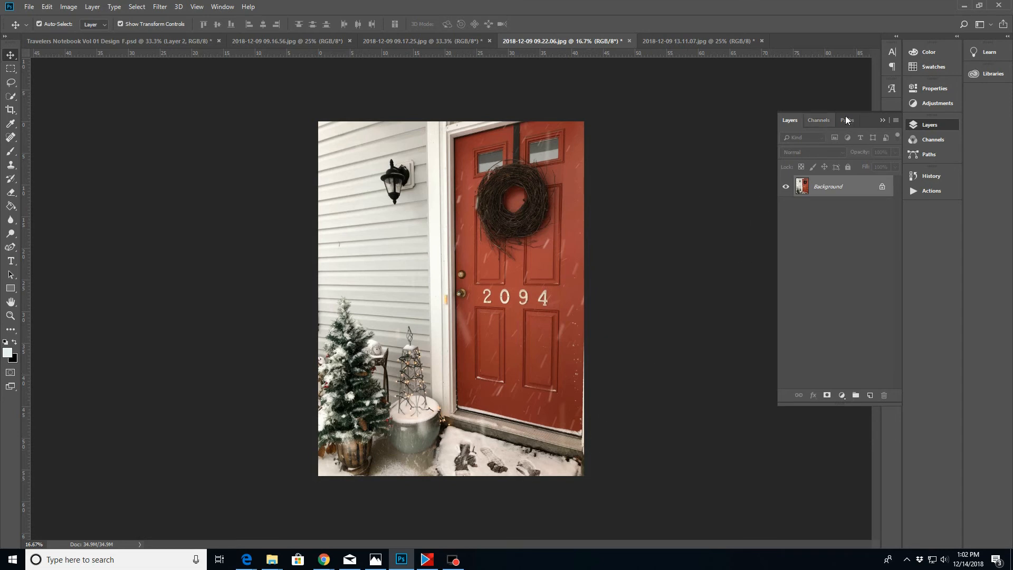
Brighten the red door photo with a Curves adjustment mapping input 132 to output 181, and flatten the image
left_click(934, 103)
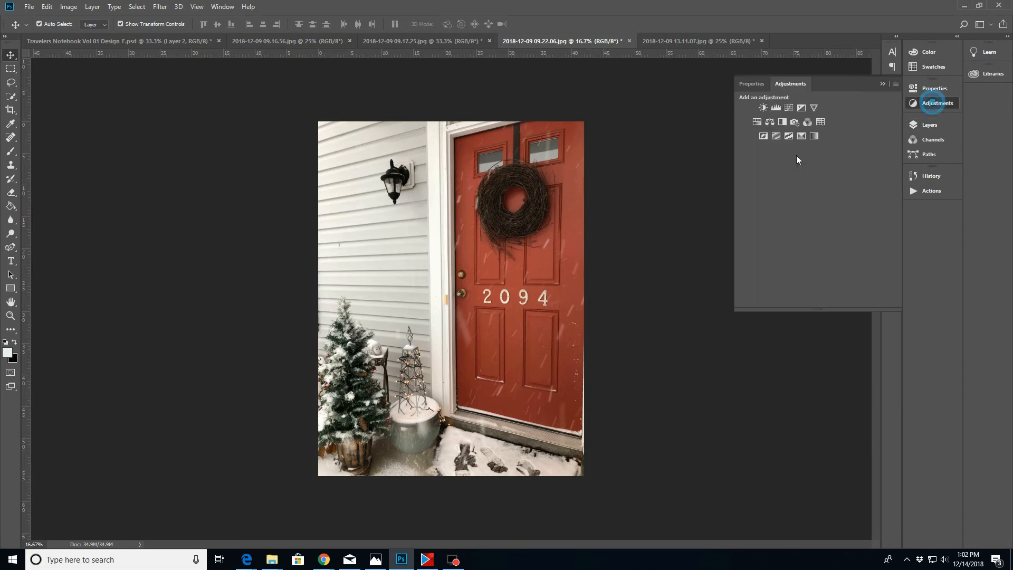
left_click(787, 108)
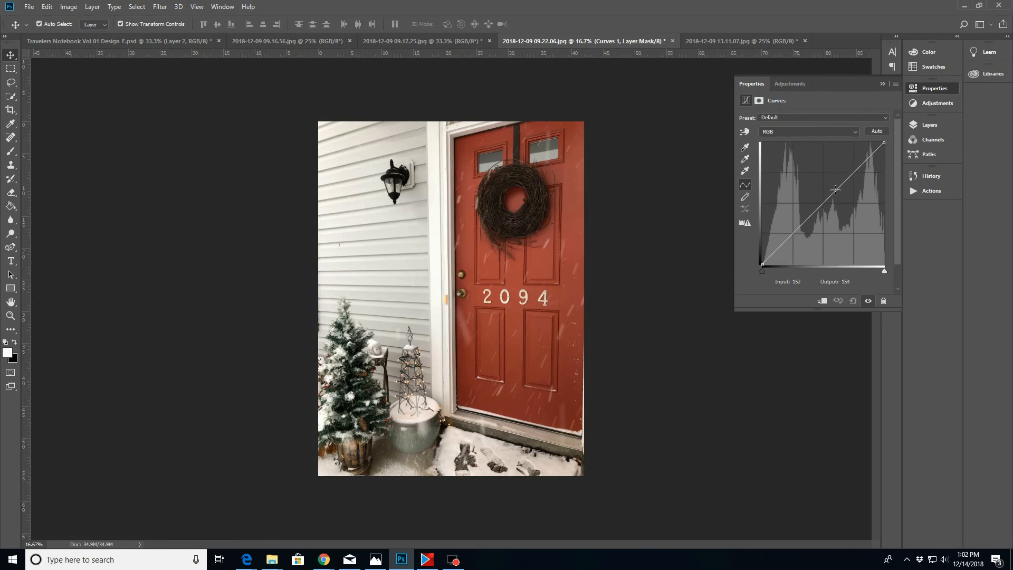
left_click_drag(835, 190, 825, 177)
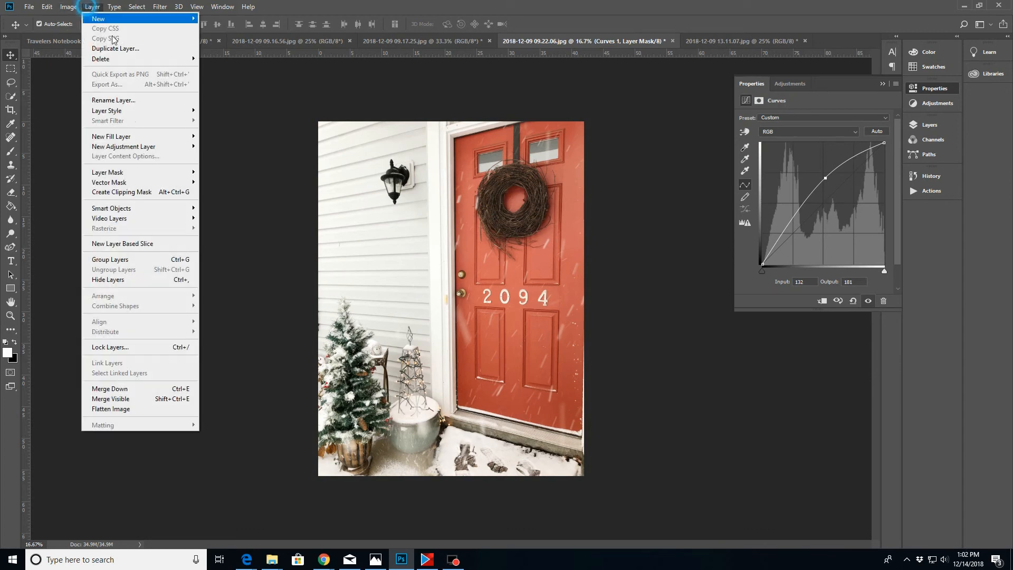
left_click(92, 7)
left_click(112, 409)
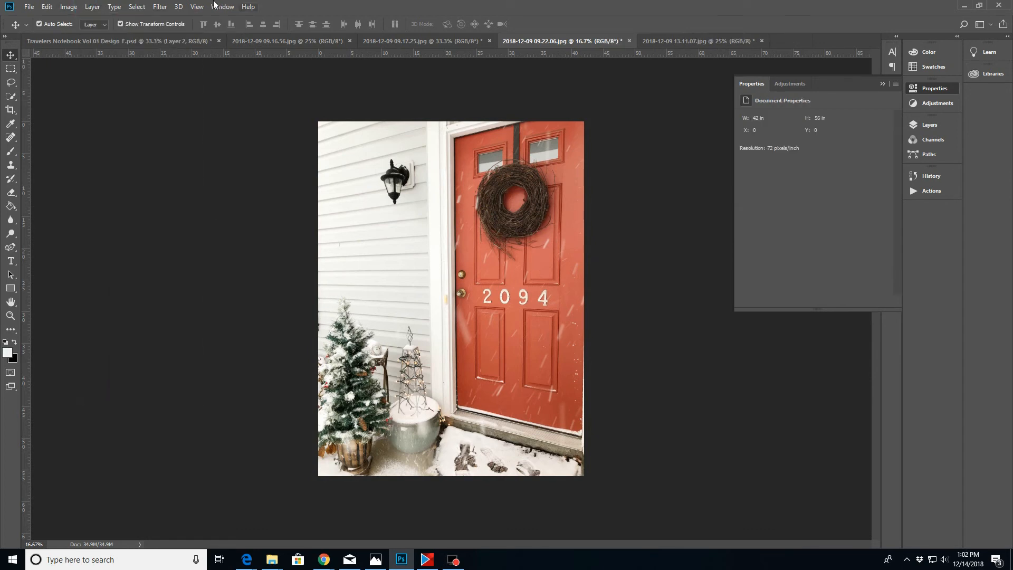
Sharpen the door photo with Unsharp Mask at amount 99%, radius 1.0 pixels and threshold 5 levels
left_click(158, 7)
mouse_move(211, 186)
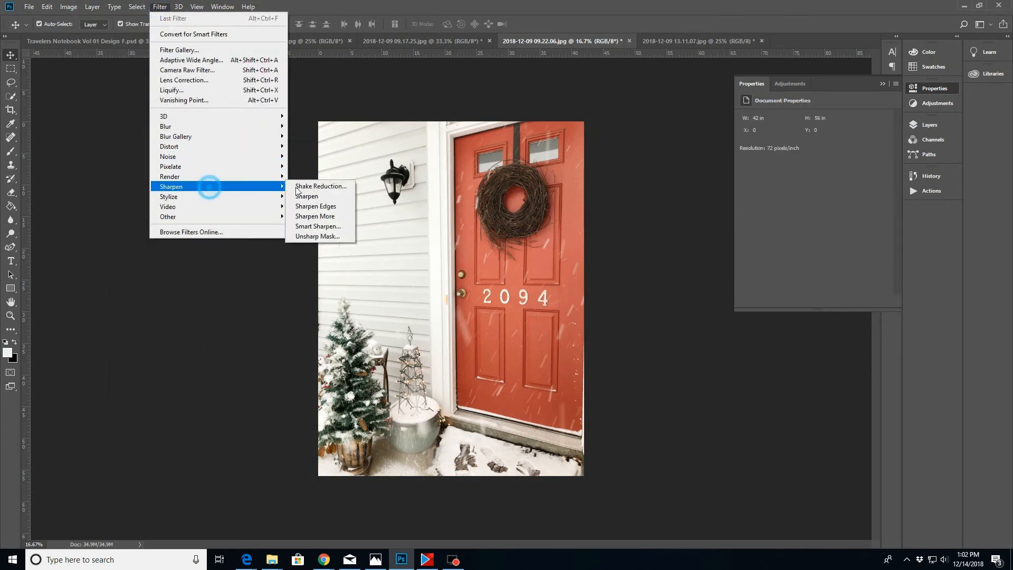
left_click(331, 237)
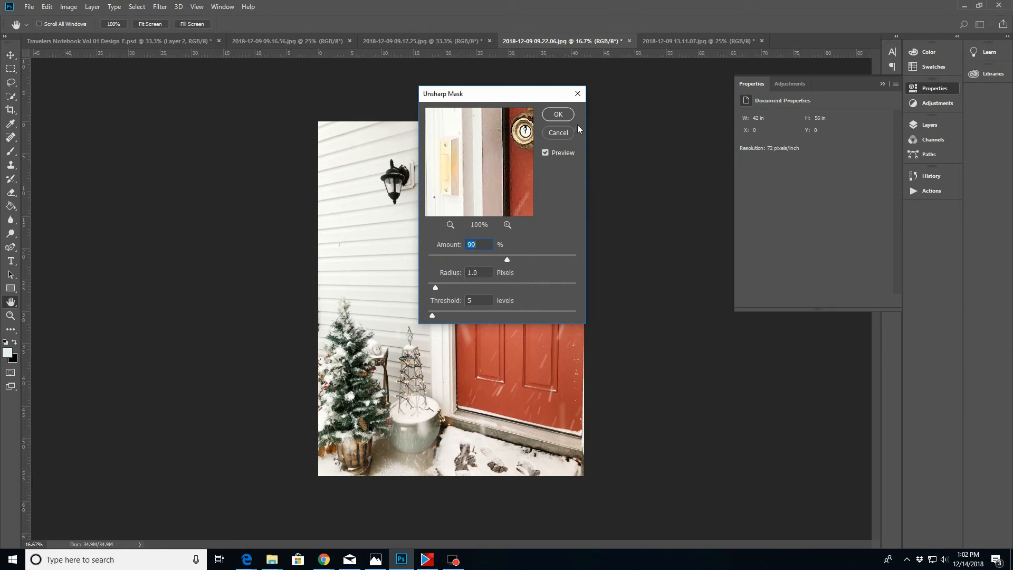
left_click(550, 118)
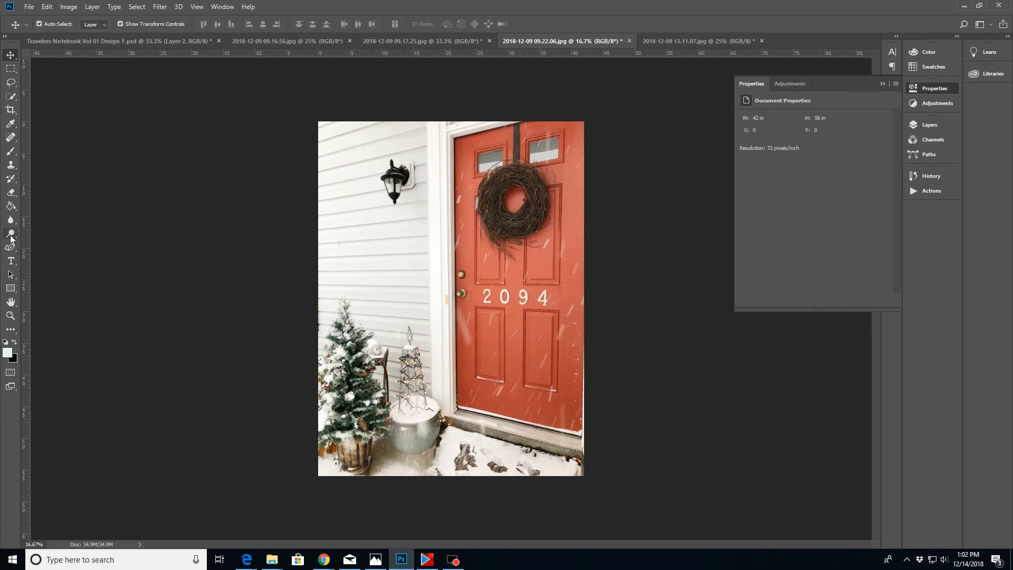
Straighten the door photo with a very slight rotation and crop it to 3 in wide at 300 px/in
left_click(11, 110)
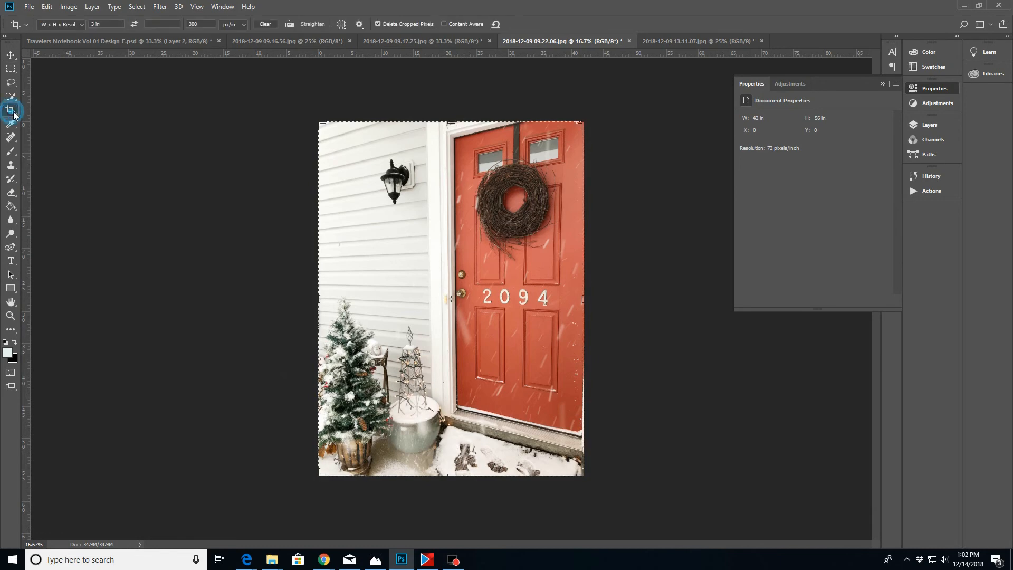
left_click(500, 297)
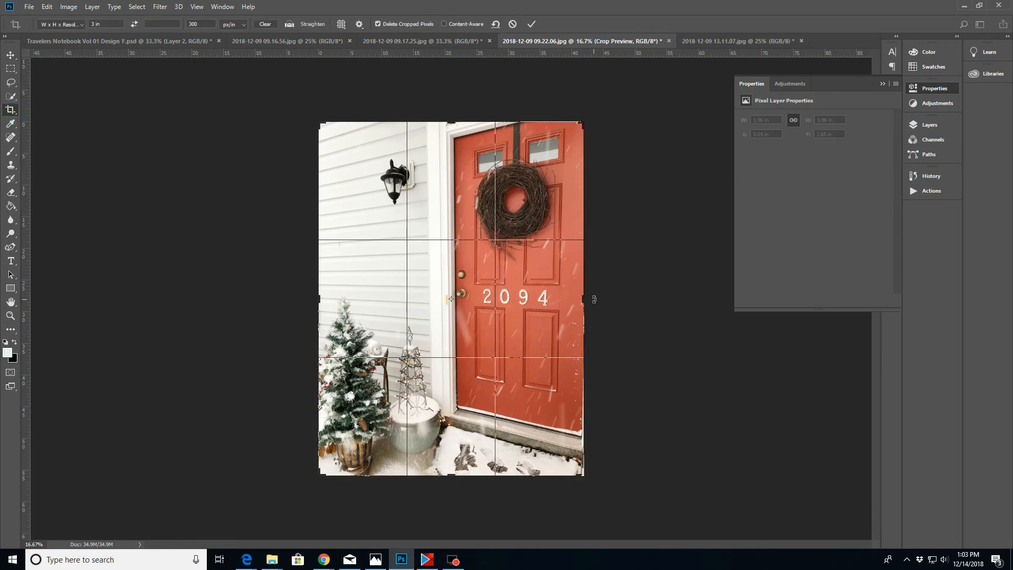
left_click_drag(594, 299, 593, 299)
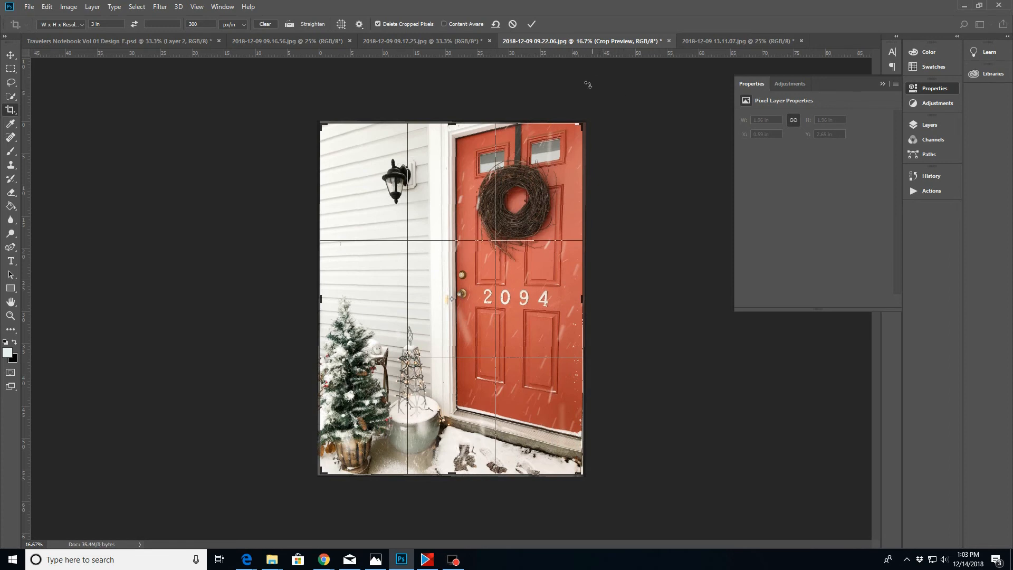
left_click(531, 23)
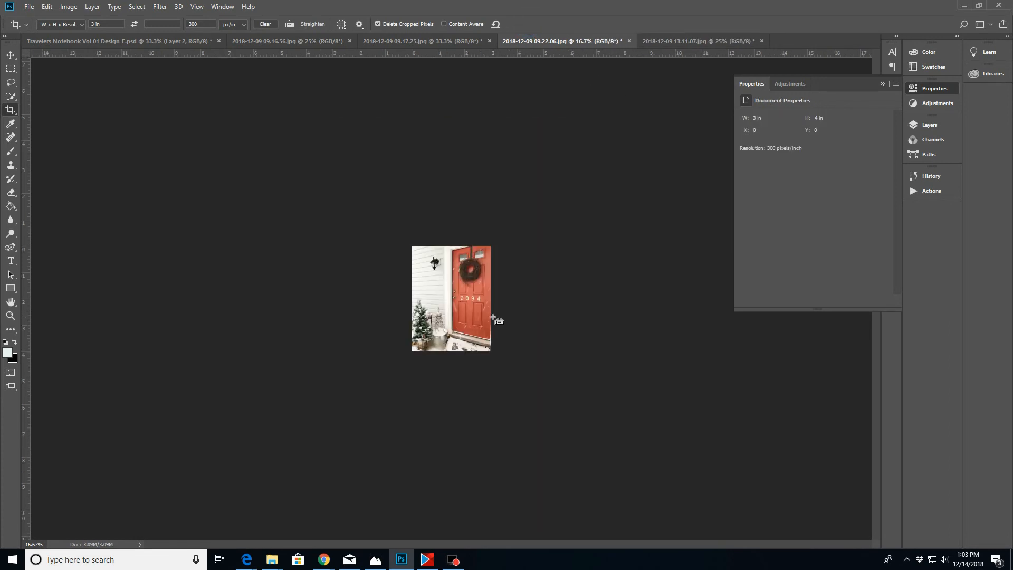
Copy the entire door photo and paste it into the notebook template directly above the Photo C layer
key("ctrl+a")
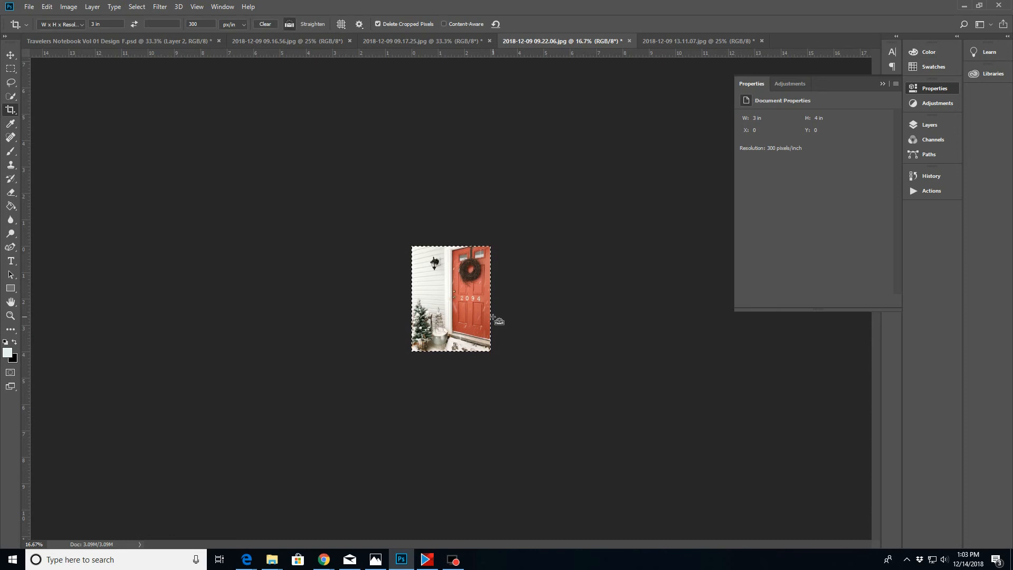
left_click(163, 42)
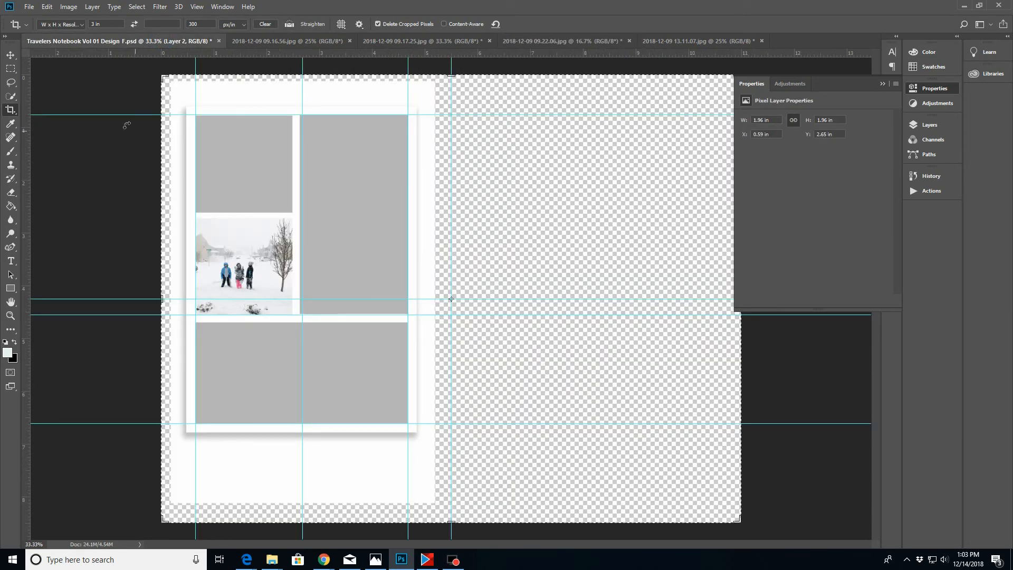
left_click(10, 55)
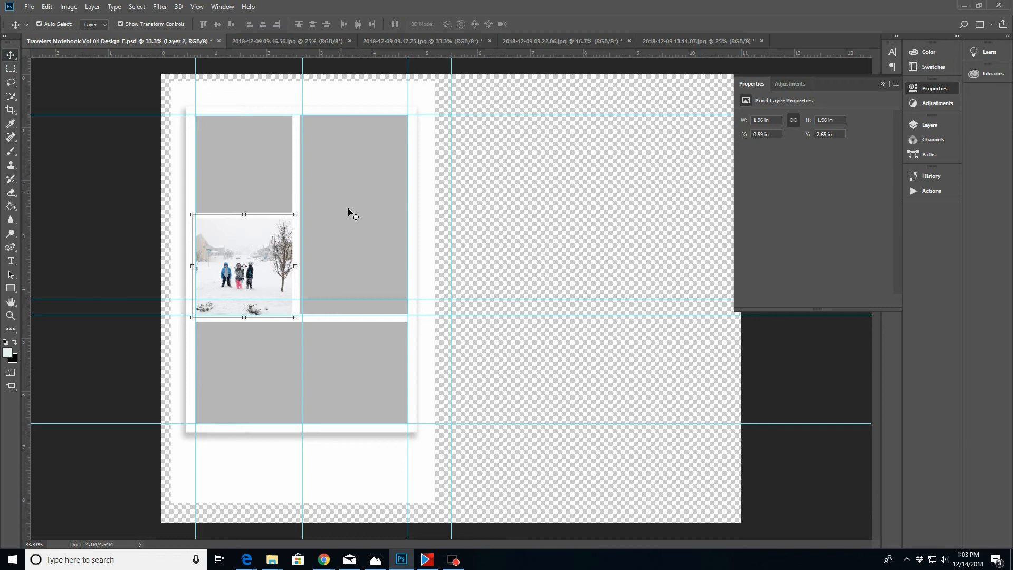
left_click(364, 246)
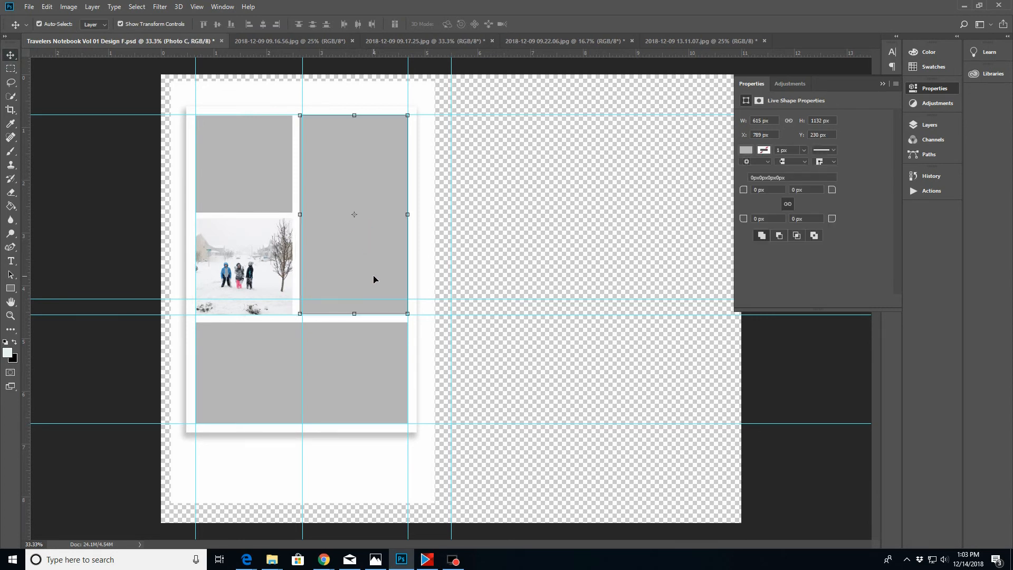
key("ctrl+v")
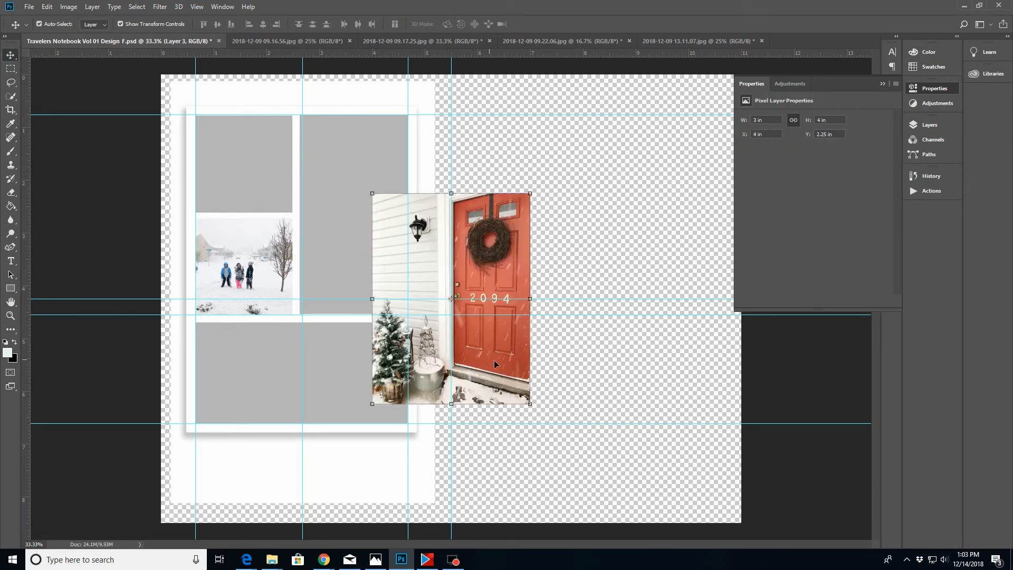
Position the door photo over the tall Photo C frame and clip it to that frame
left_click_drag(494, 359, 393, 287)
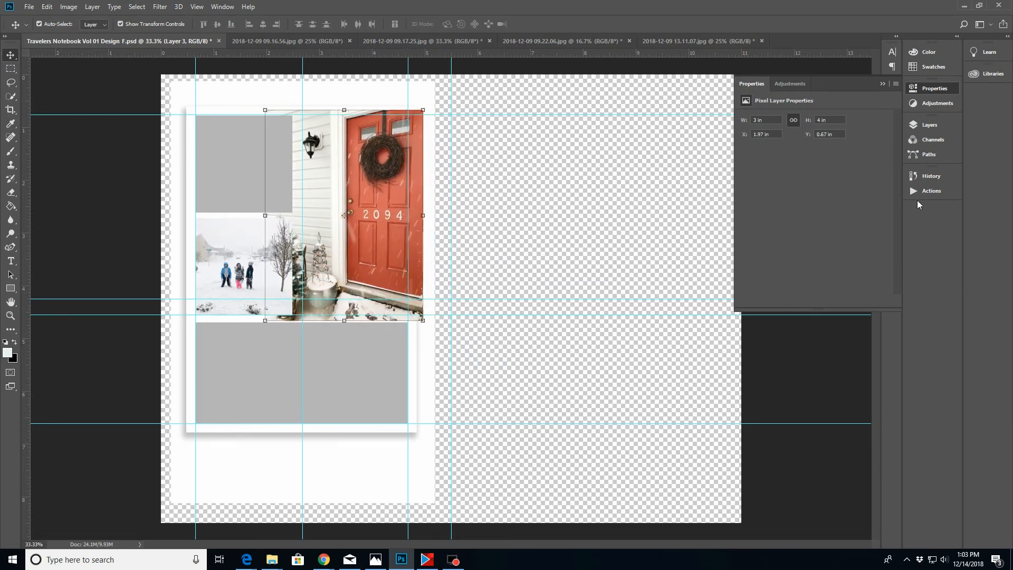
left_click(936, 125)
right_click(843, 244)
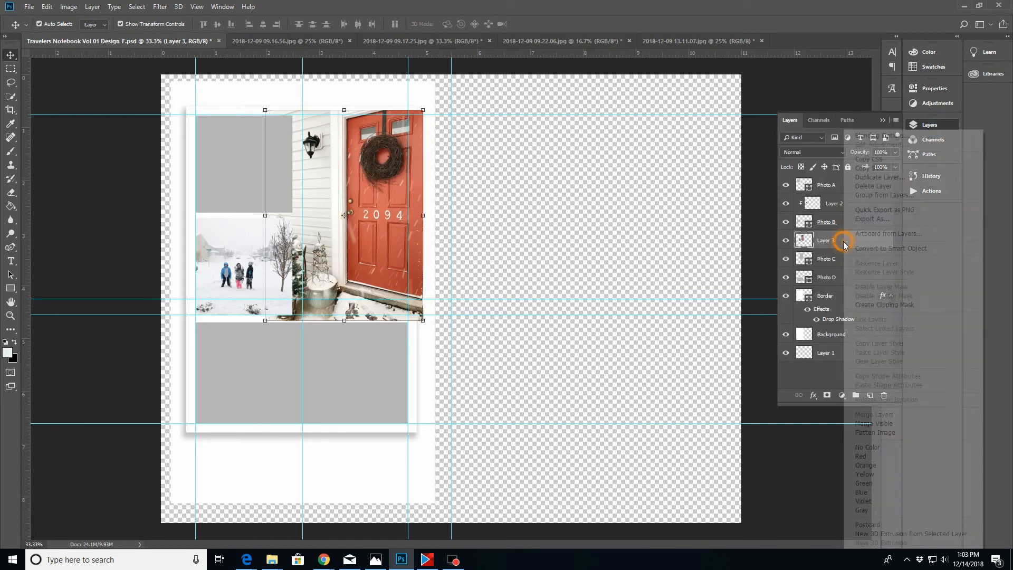
left_click(878, 305)
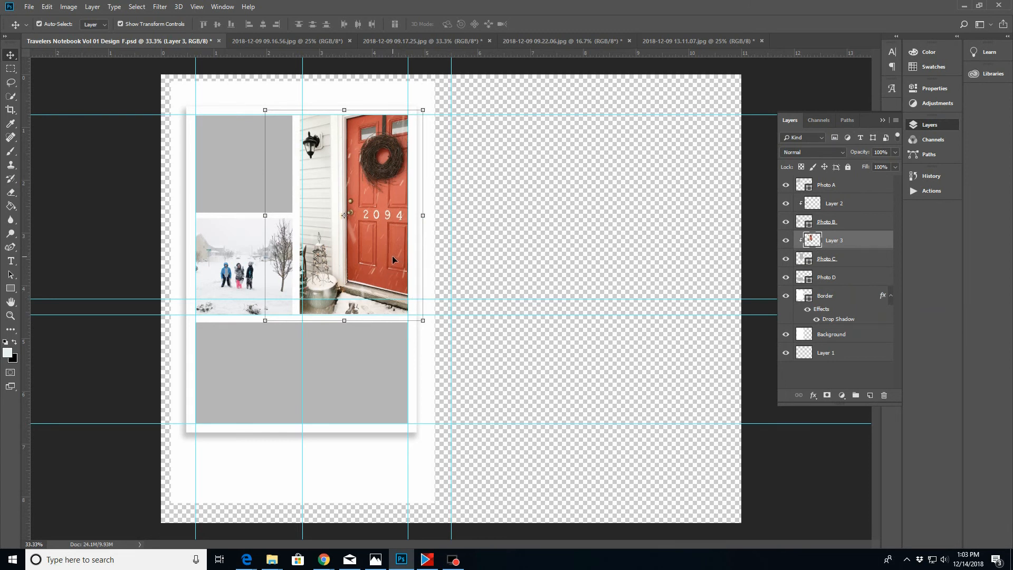
Brighten the couple's selfie with a Curves adjustment lifting input 134 to output 170, and flatten the image
left_click(449, 40)
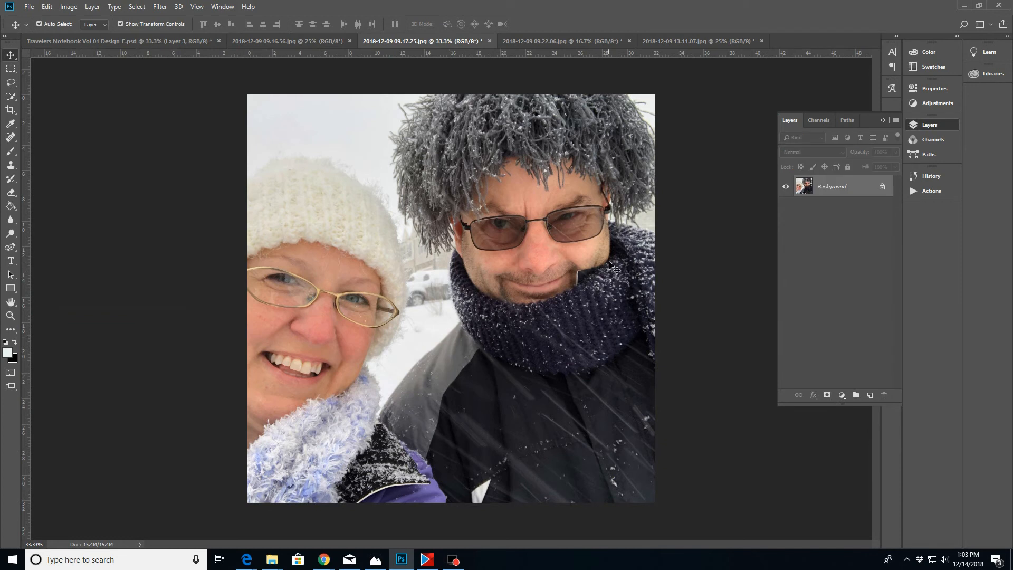
left_click(935, 106)
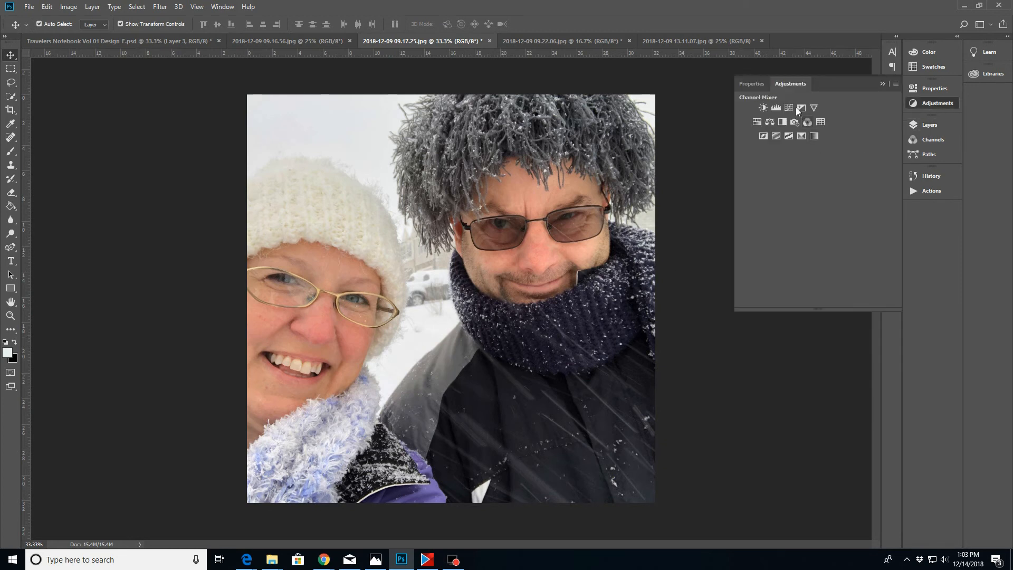
left_click(787, 107)
left_click_drag(828, 196, 824, 183)
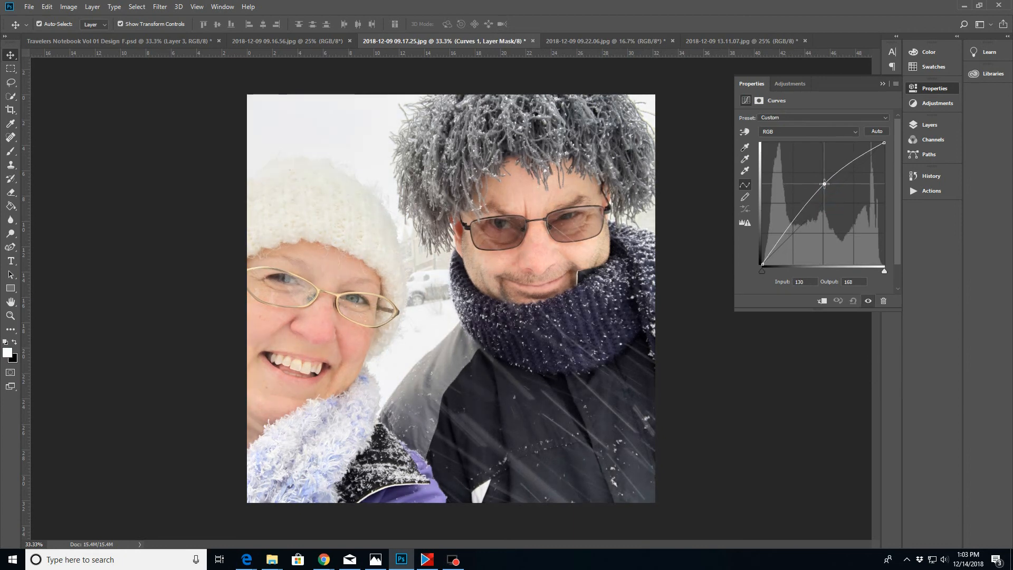
left_click_drag(824, 183, 826, 183)
left_click(92, 7)
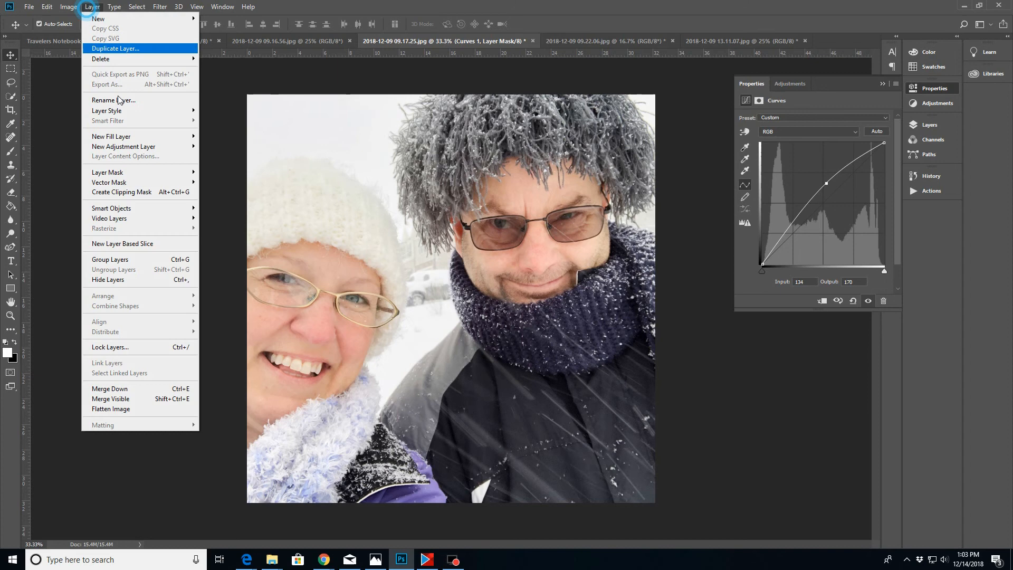
left_click(126, 407)
Sharpen the couple's selfie with Unsharp Mask at amount 99%, radius 1.0 pixels and threshold 5 levels
left_click(160, 6)
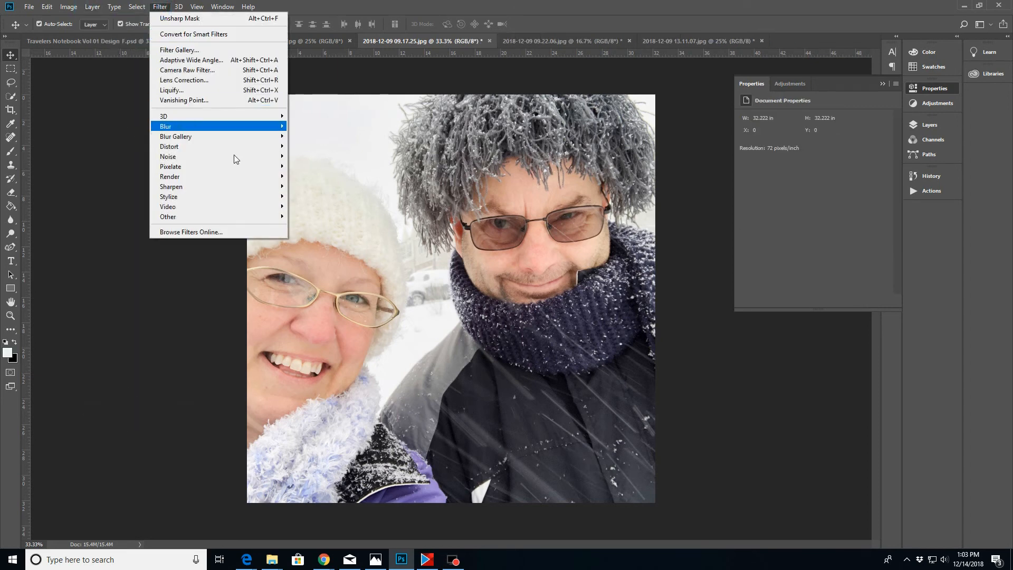
left_click(239, 187)
left_click(329, 235)
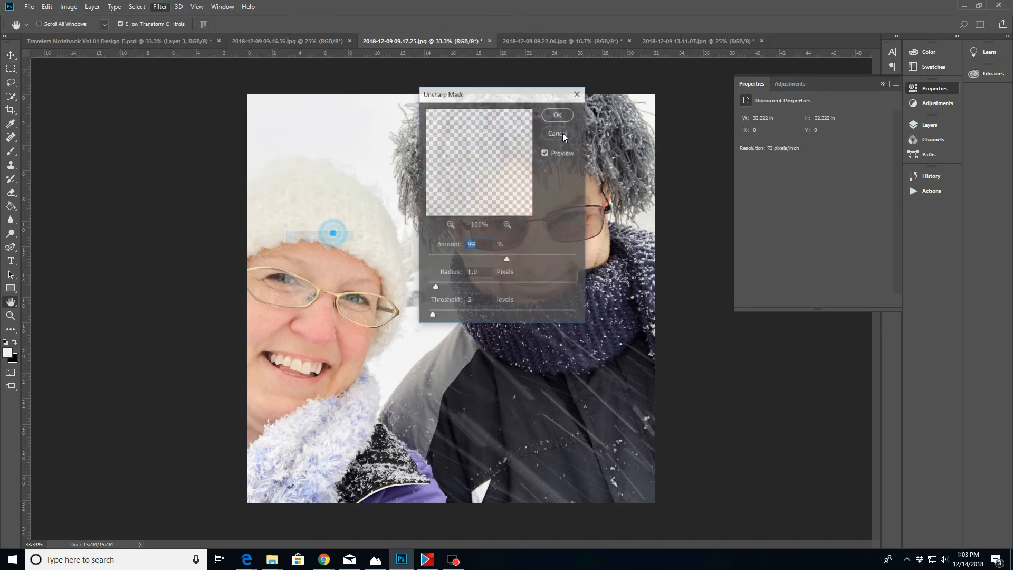
left_click(552, 109)
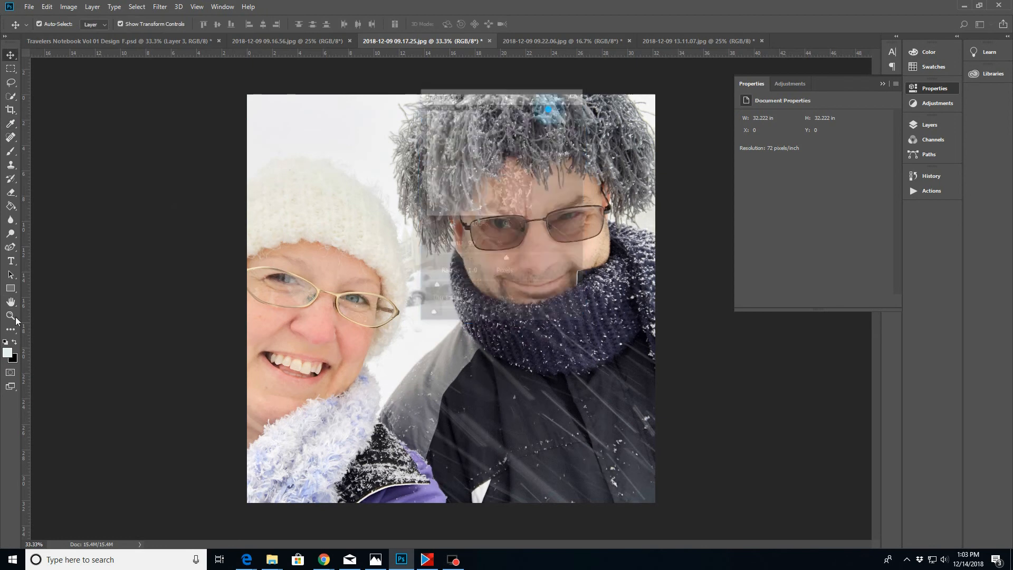
Crop the couple's selfie to 3 in wide at 300 px/in, keeping the full frame
left_click(11, 109)
left_click(451, 260)
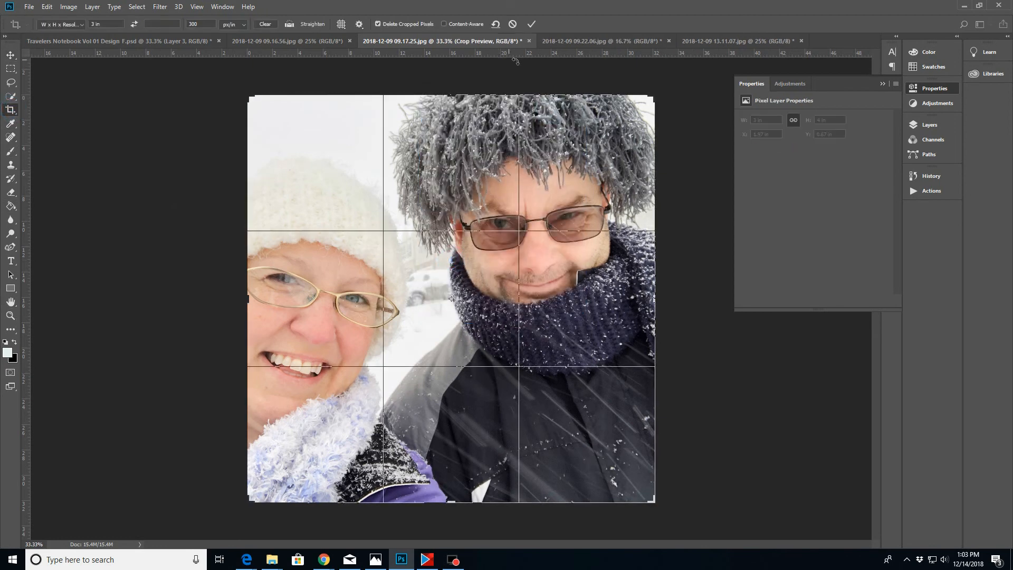
left_click(530, 25)
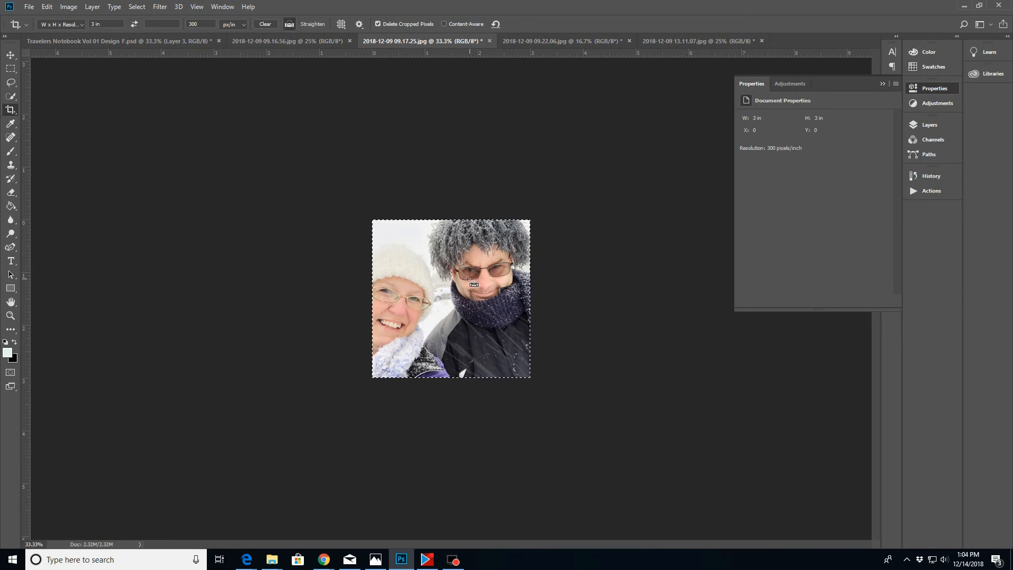
Copy the entire couple's selfie and paste it into the notebook template directly above the Photo A layer
key("ctrl+a")
left_click(77, 42)
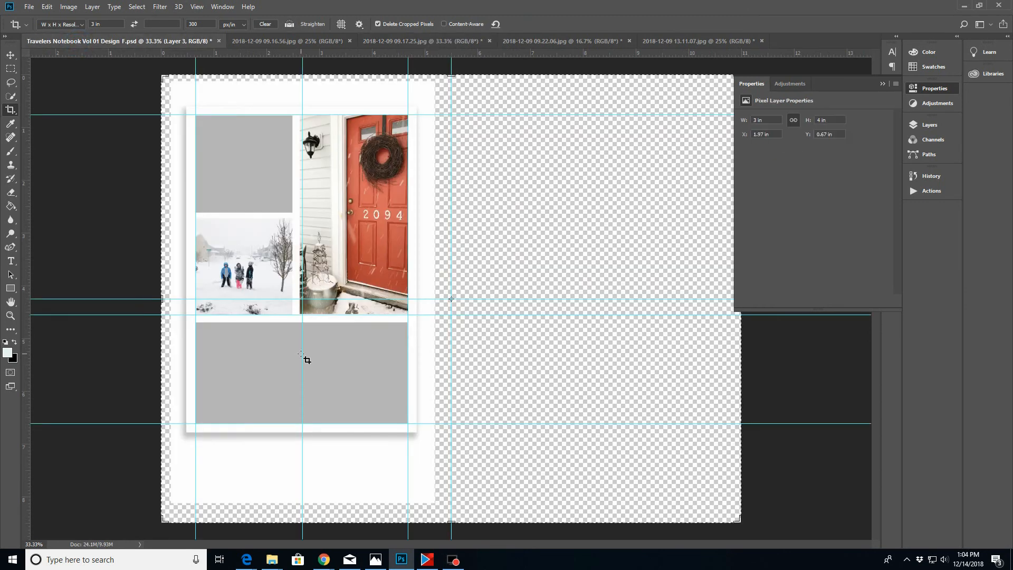
left_click(11, 54)
left_click(227, 172)
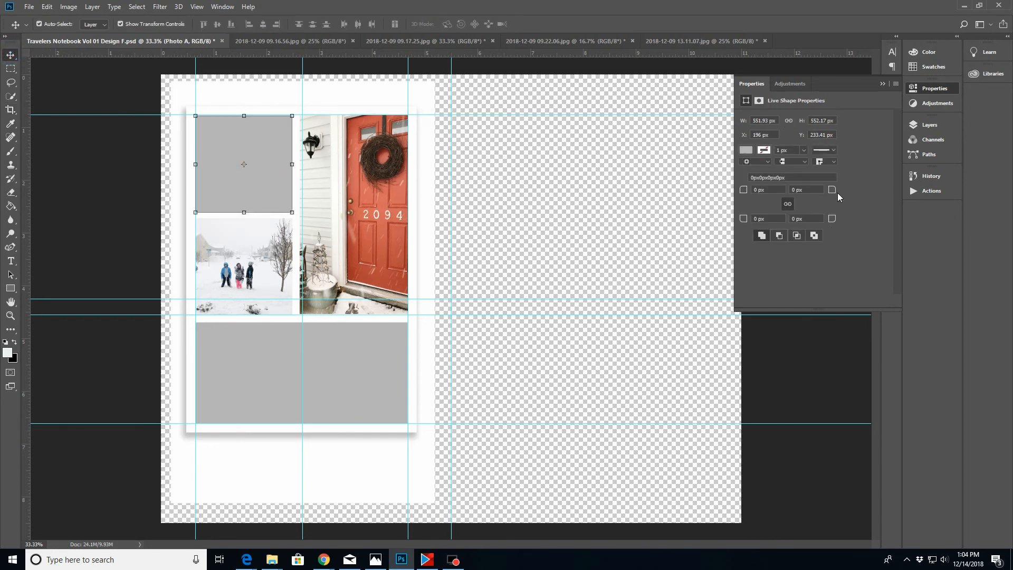
left_click(928, 125)
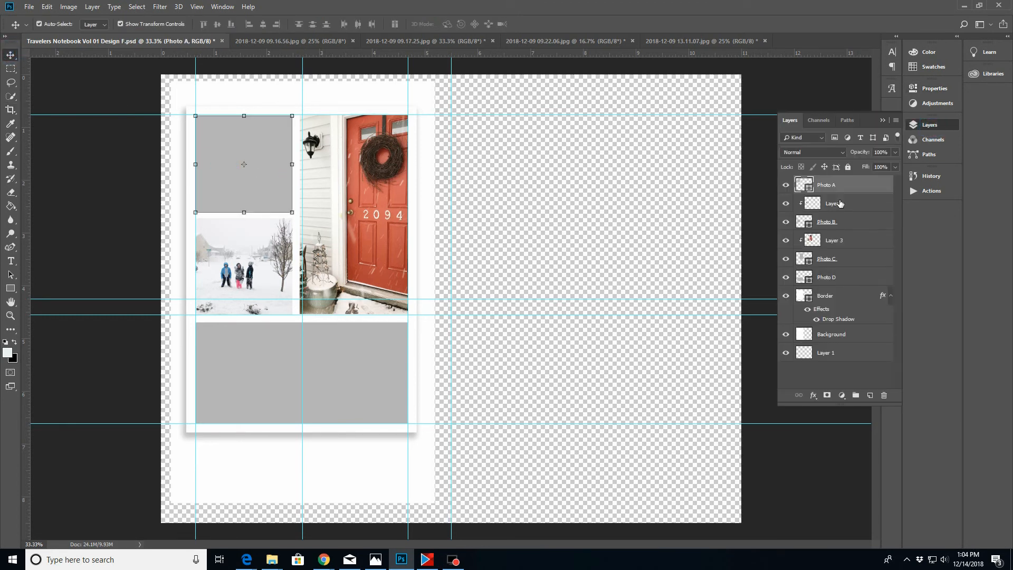
key("ctrl+v")
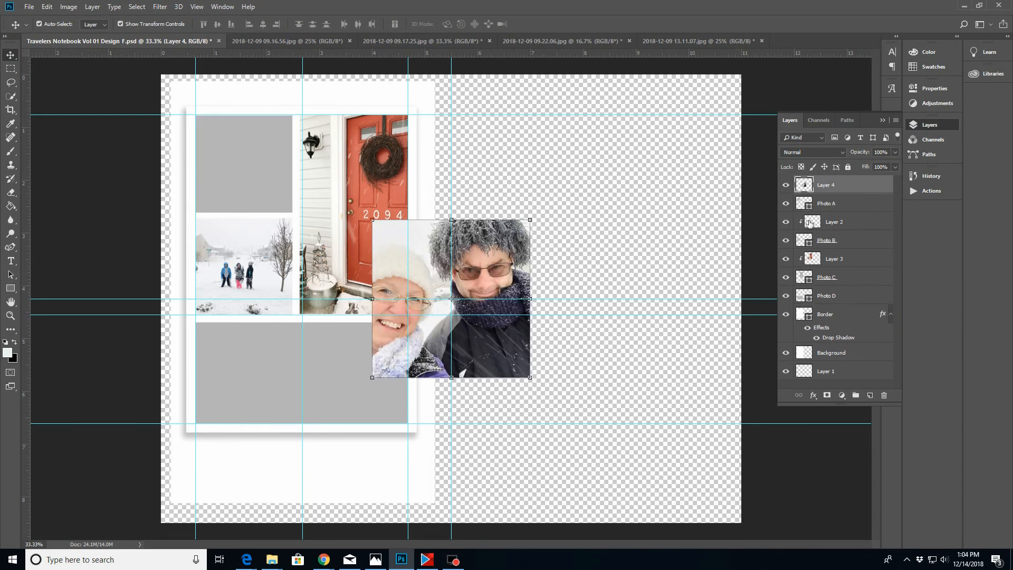
Scale the selfie to about 63.33%, fit it over the square Photo A frame and clip it to that frame
left_click_drag(498, 363, 291, 209)
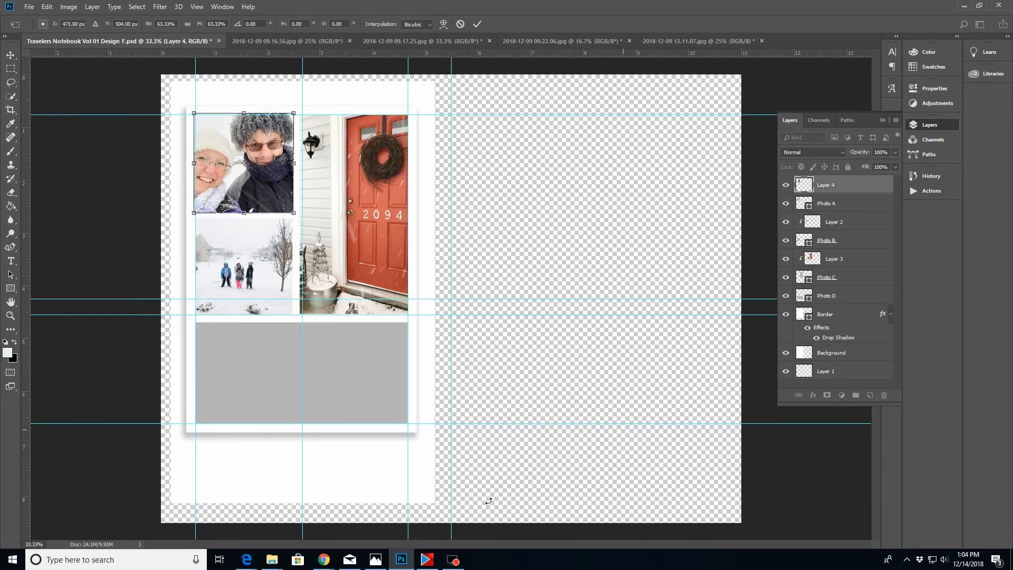
left_click(476, 24)
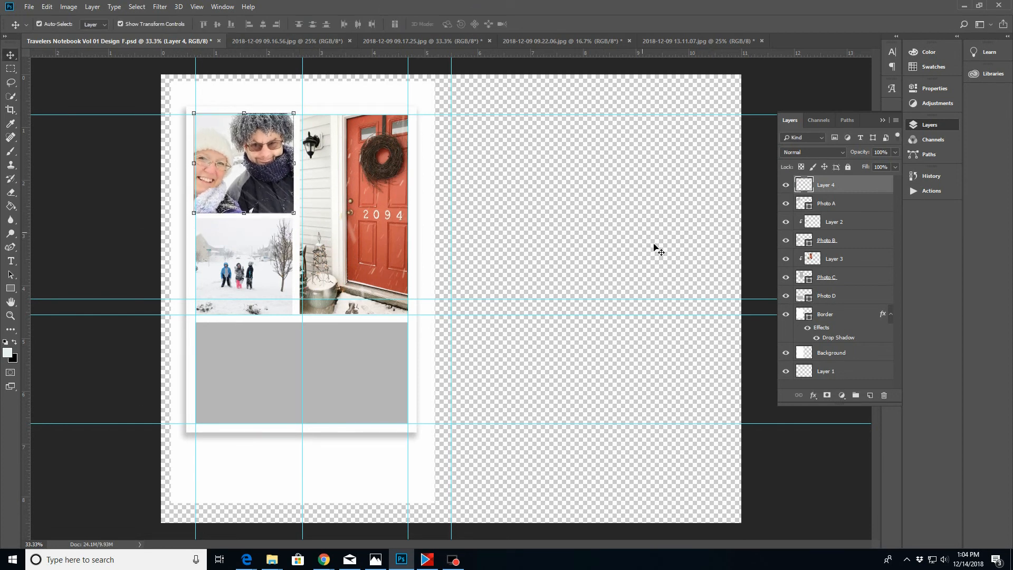
right_click(859, 192)
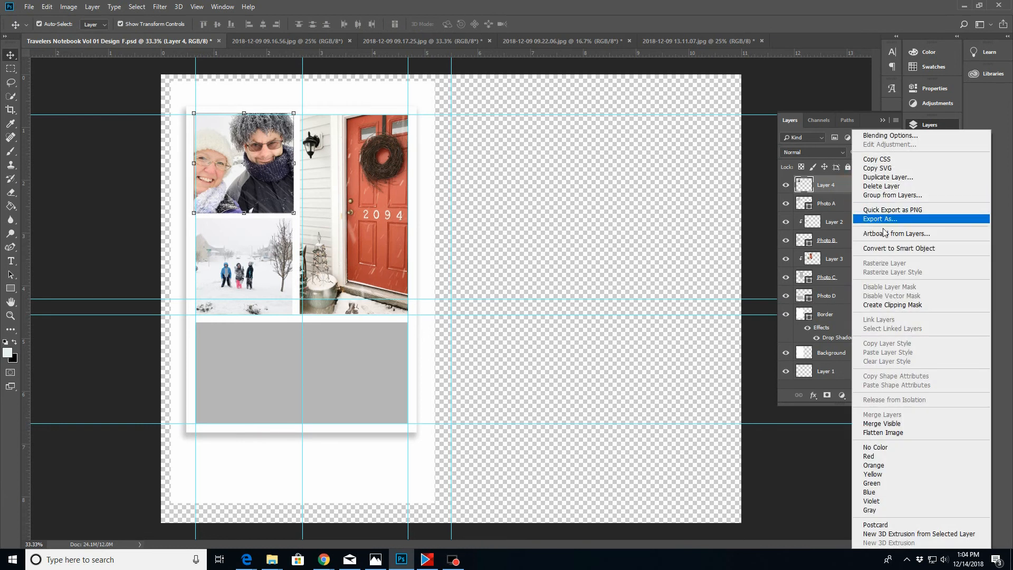
left_click(875, 306)
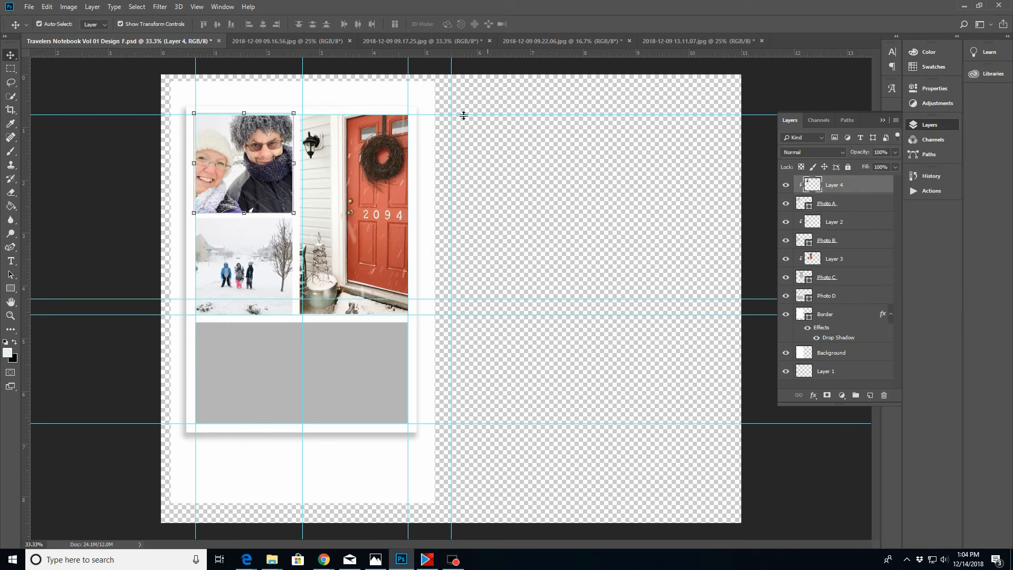
Brighten the snowy street photo with a Curves adjustment lifting input 132 to output 185, and flatten the image
left_click(289, 42)
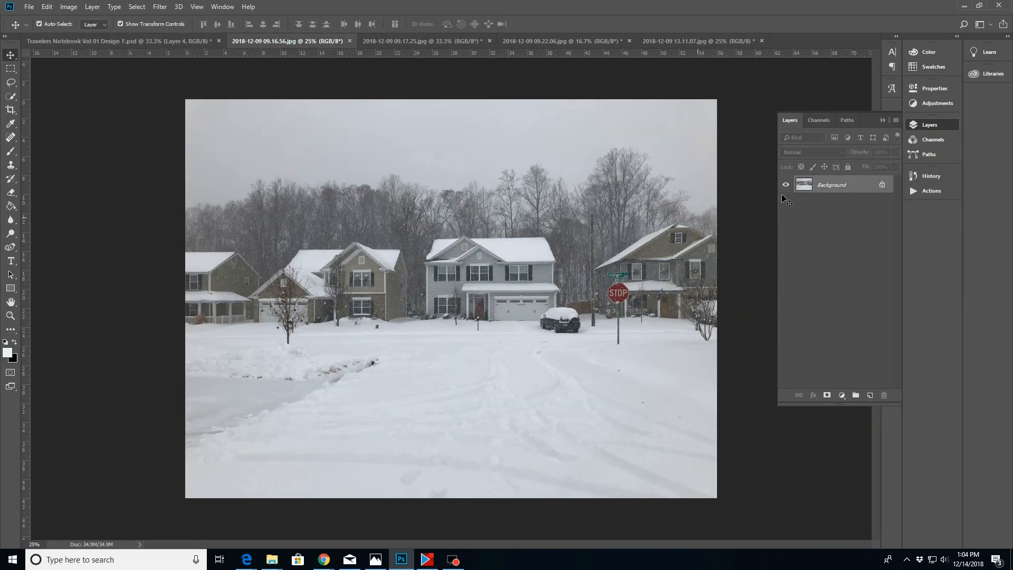
left_click(937, 103)
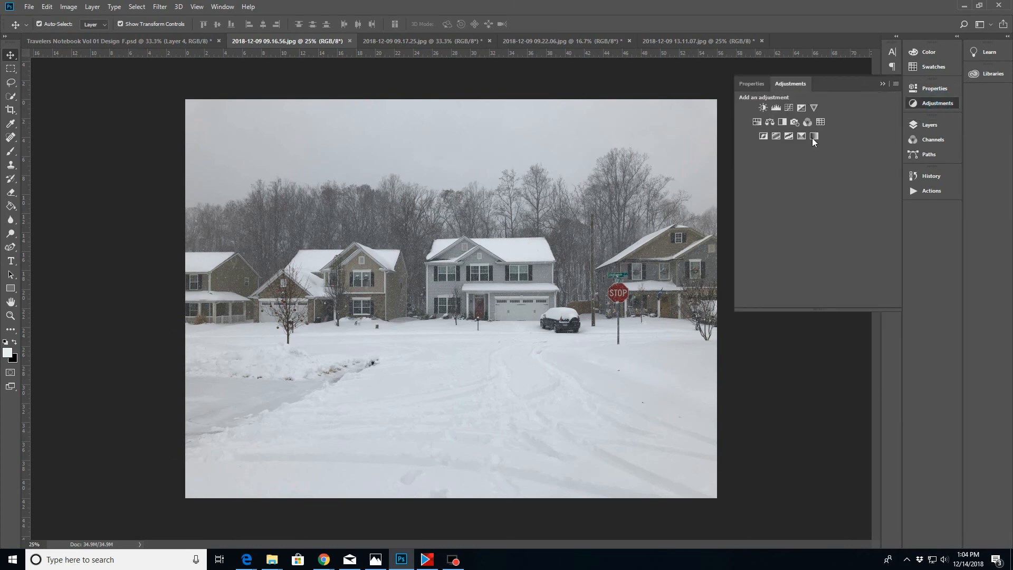
left_click(801, 107)
left_click_drag(835, 191, 824, 175)
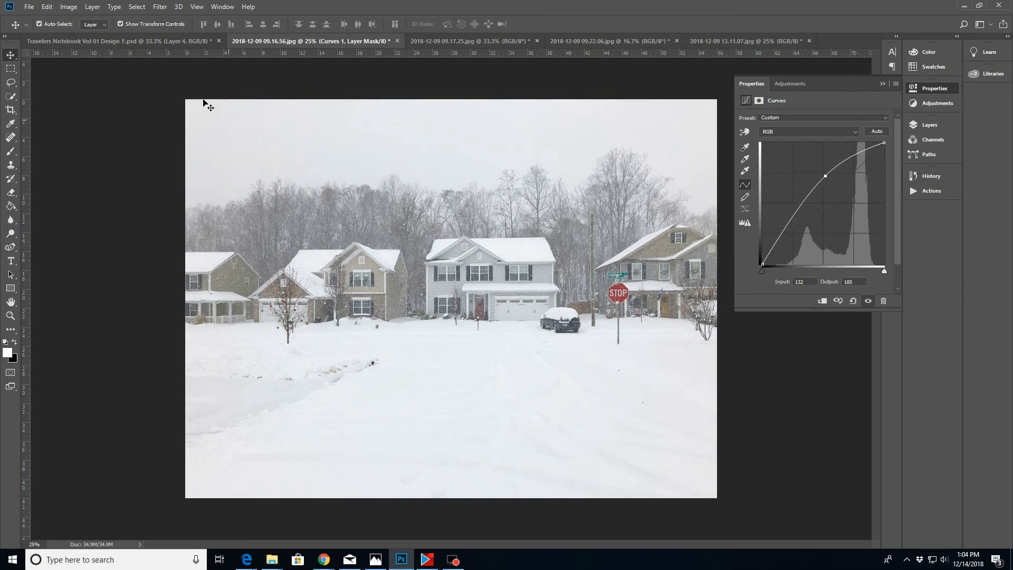
left_click(93, 7)
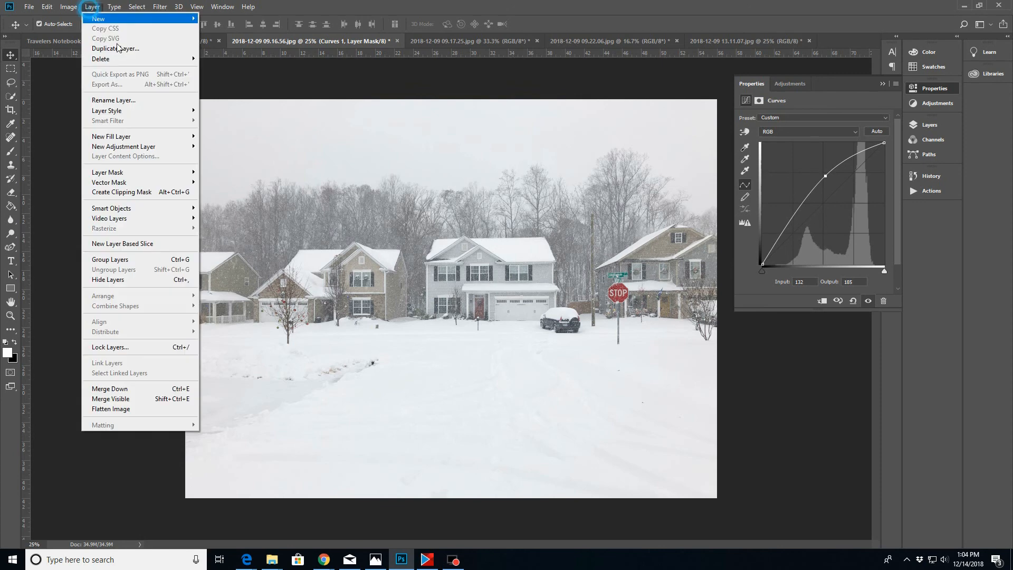
left_click(113, 409)
Sharpen the snowy street photo with Unsharp Mask at amount 99%, radius 1.0 pixels and threshold 5 levels
left_click(160, 7)
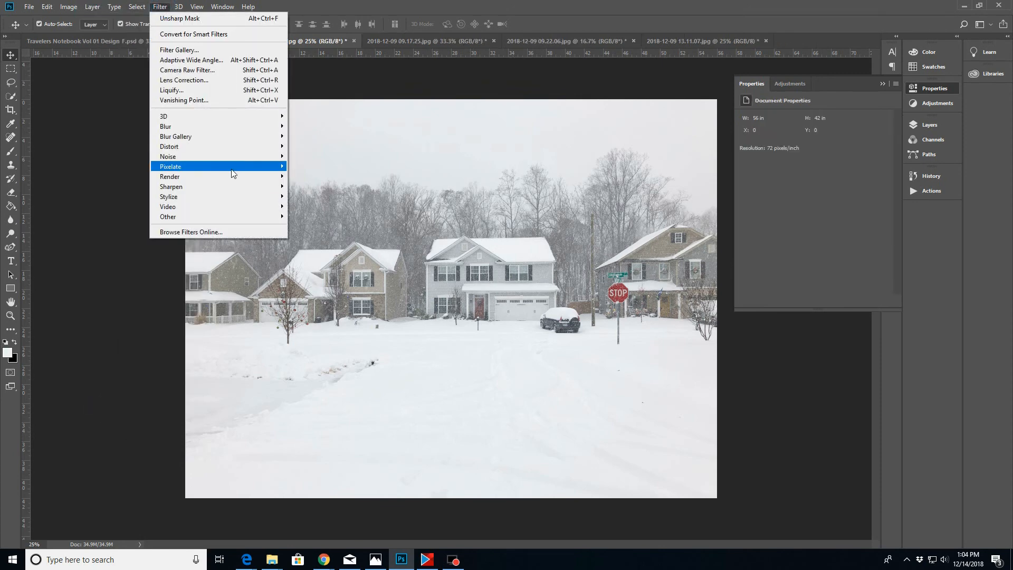
mouse_move(229, 190)
left_click(320, 238)
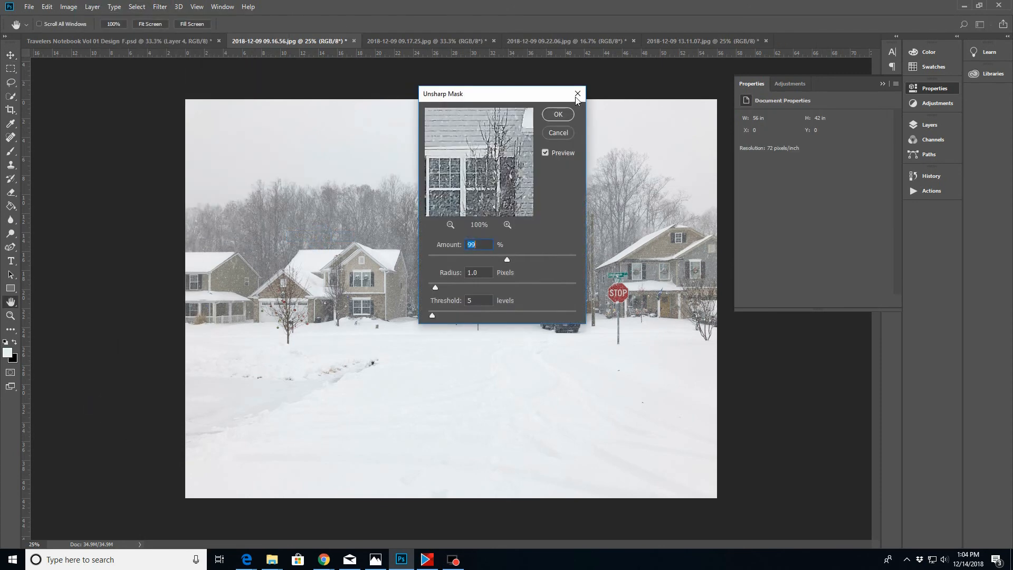
left_click(557, 115)
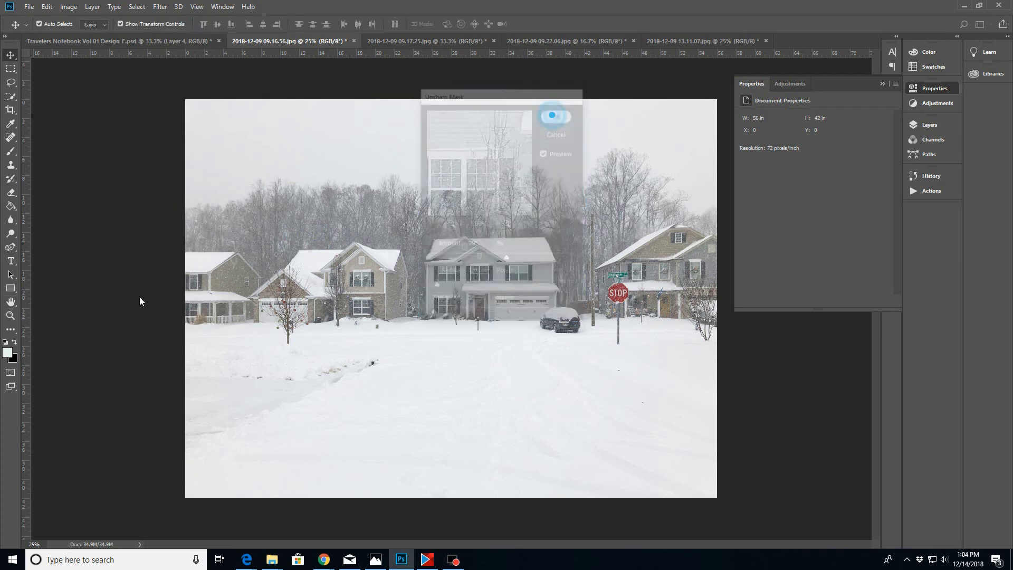
Crop the snowy street photo to 5 in wide at 300 px/in, keeping the full frame
left_click(12, 110)
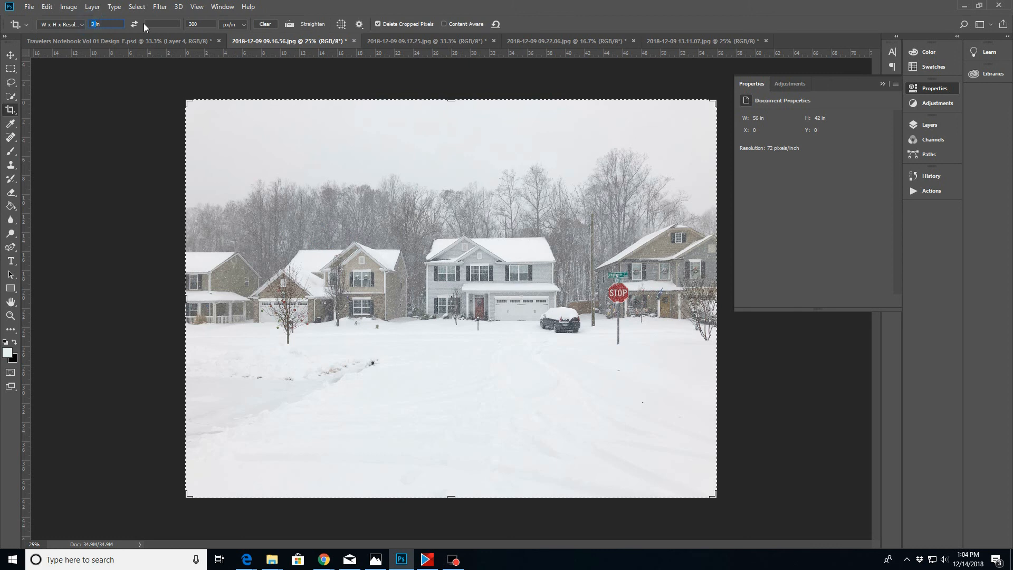
type("4")
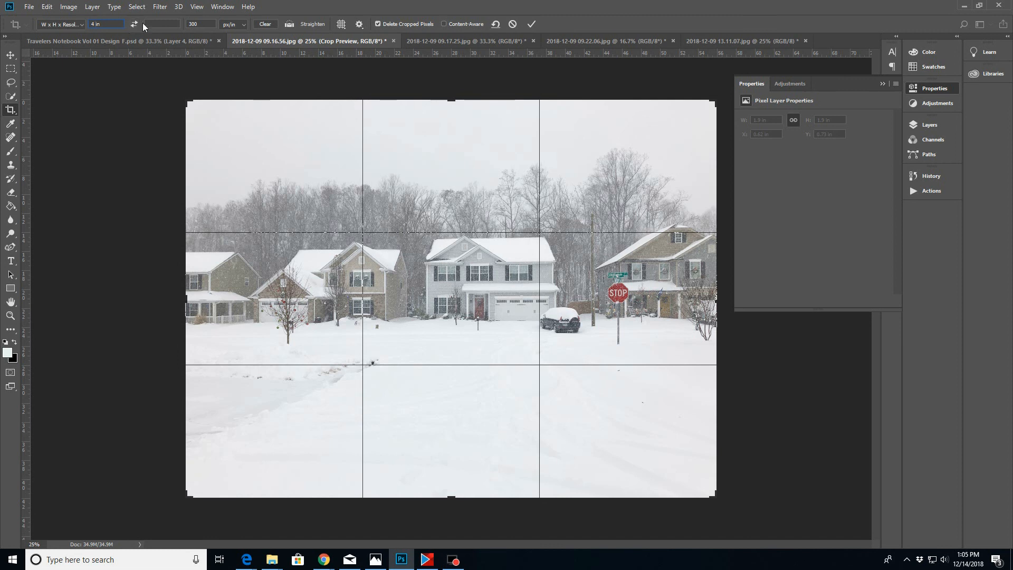
key("BackSpace")
key("BackSpace")
type("5")
left_click(531, 23)
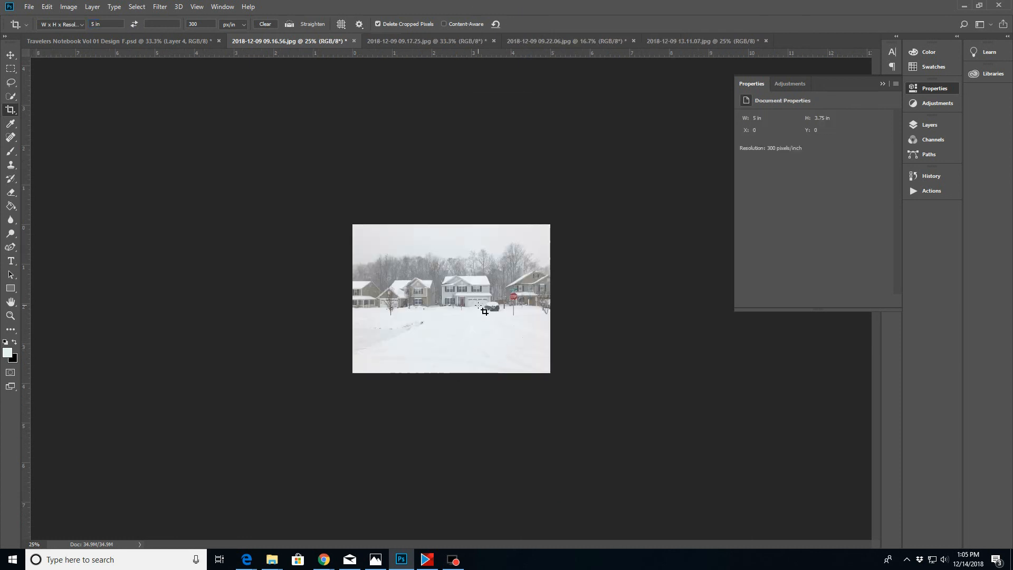
Copy the entire snowy street photo and paste it into the notebook template directly above the Photo D layer
key("ctrl+a")
left_click(125, 43)
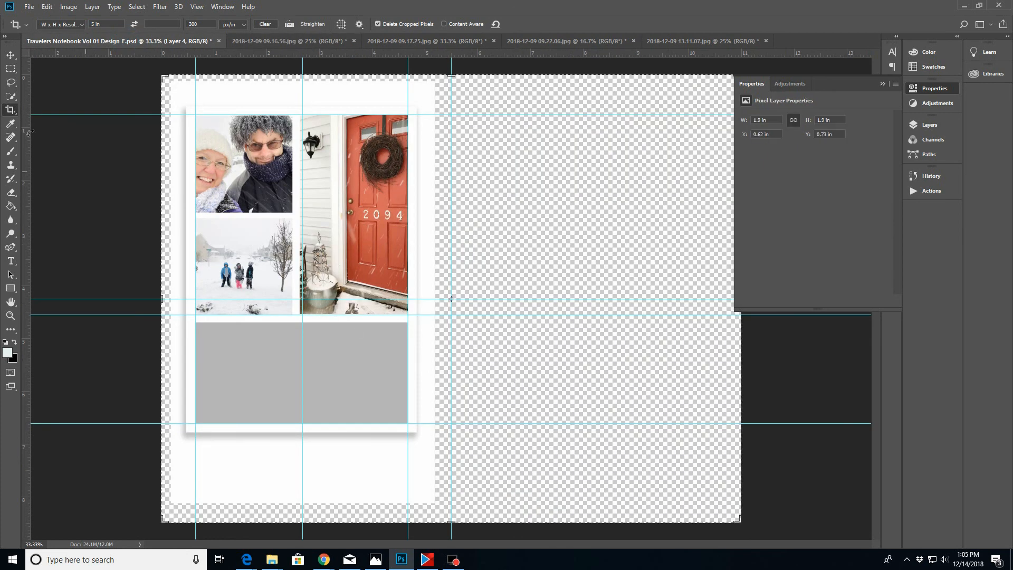
left_click(10, 54)
left_click(347, 376)
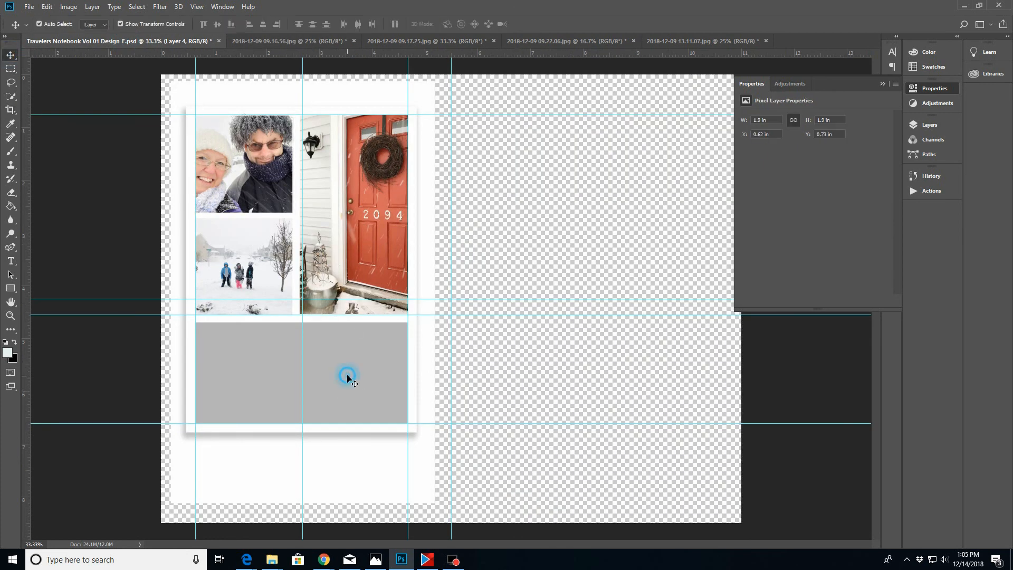
left_click(937, 125)
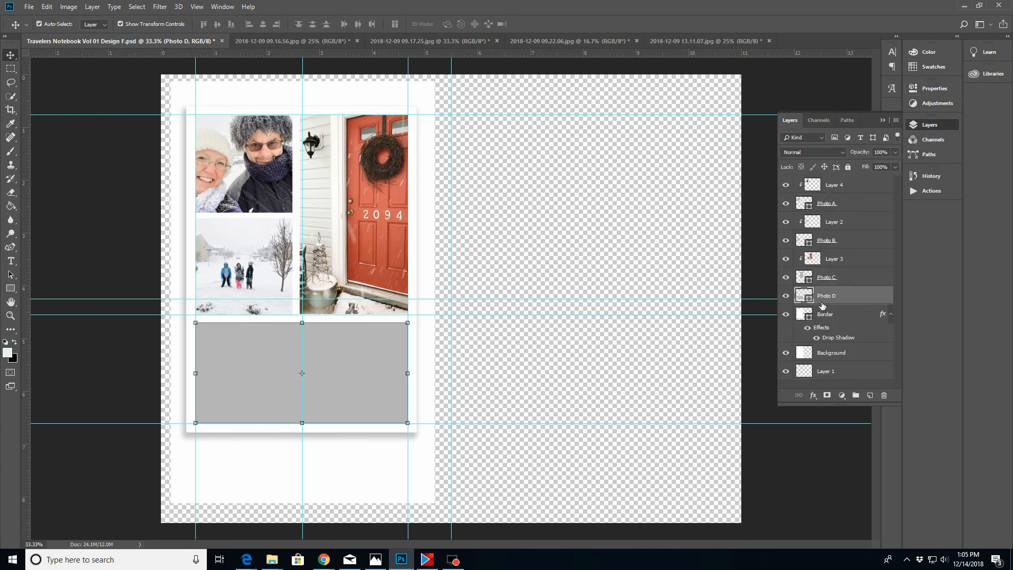
key("ctrl+v")
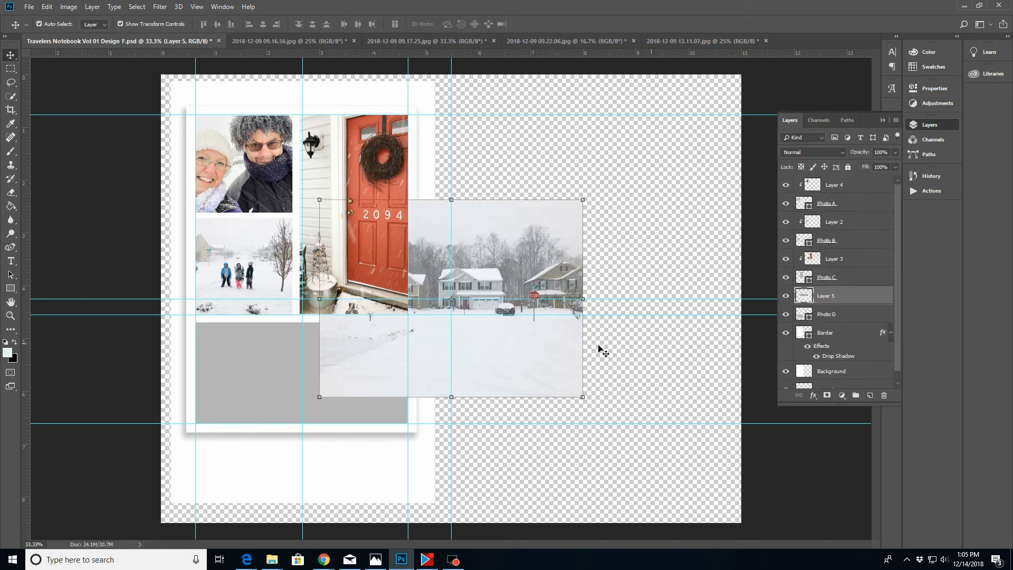
Position the street photo over the wide Photo D frame and clip it to that frame
left_click_drag(447, 294, 336, 355)
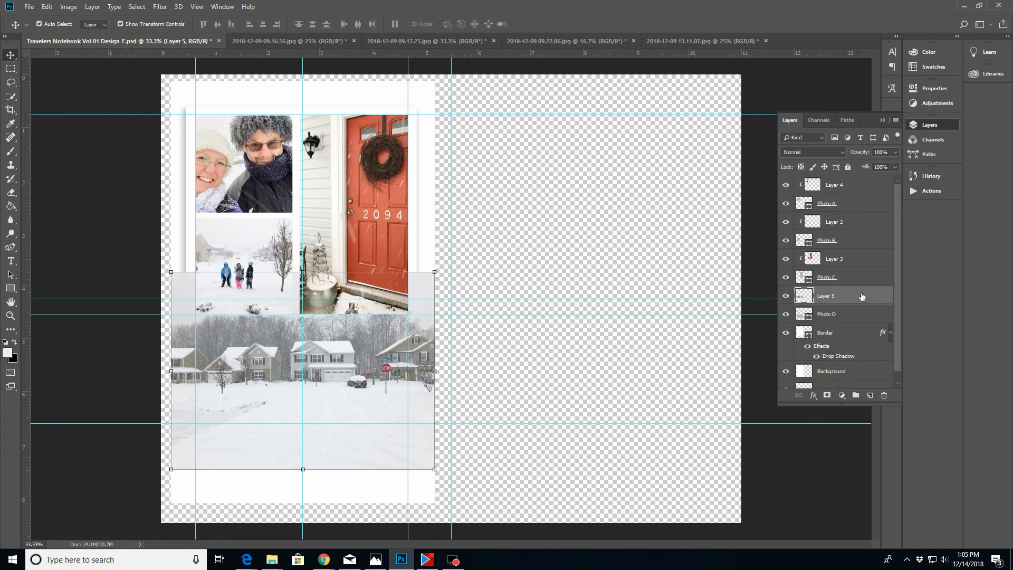
left_click(844, 301)
right_click(845, 302)
left_click(851, 303)
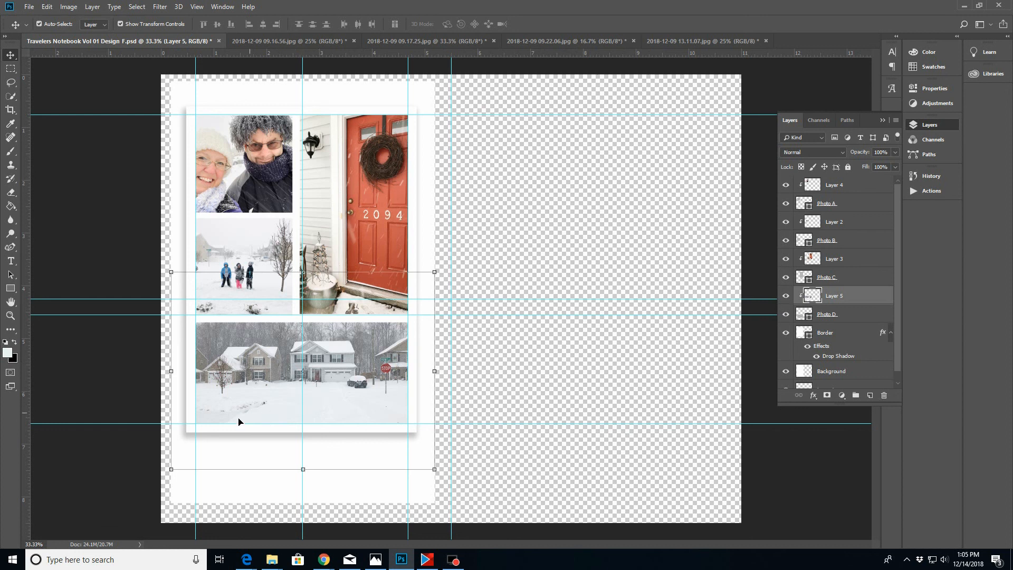
Scale the clipped street photo to about 87.67% and shift it so the houses and stop sign sit within the Photo D frame
left_click(171, 469)
left_click_drag(171, 469, 184, 459)
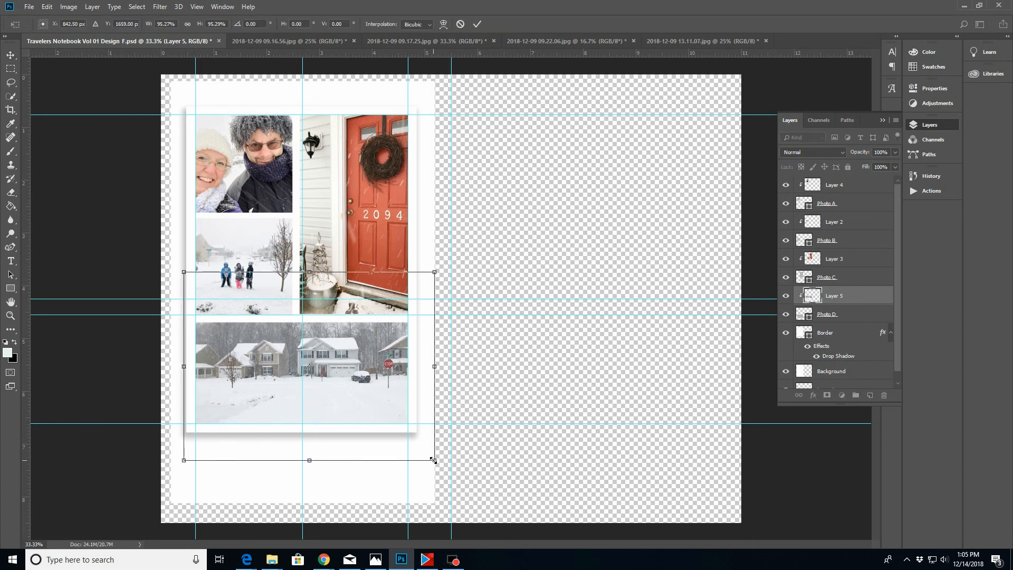
left_click_drag(432, 457, 414, 445)
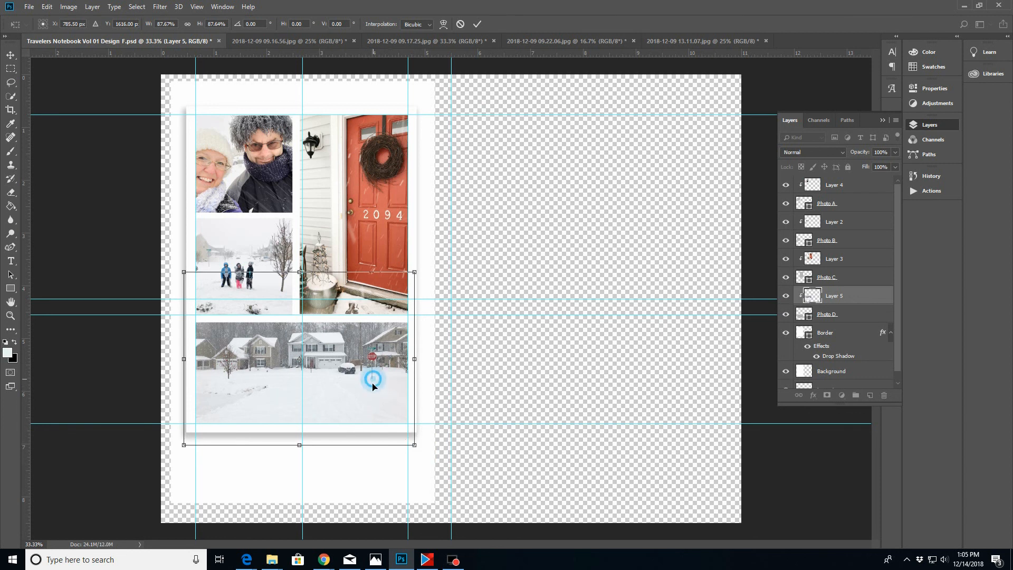
left_click_drag(373, 382, 373, 394)
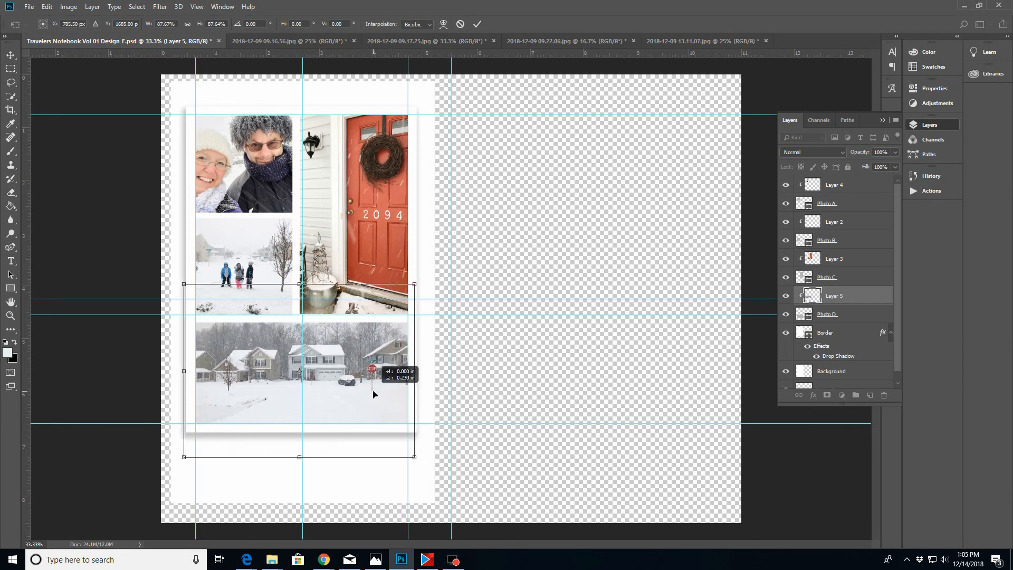
left_click_drag(372, 393, 375, 392)
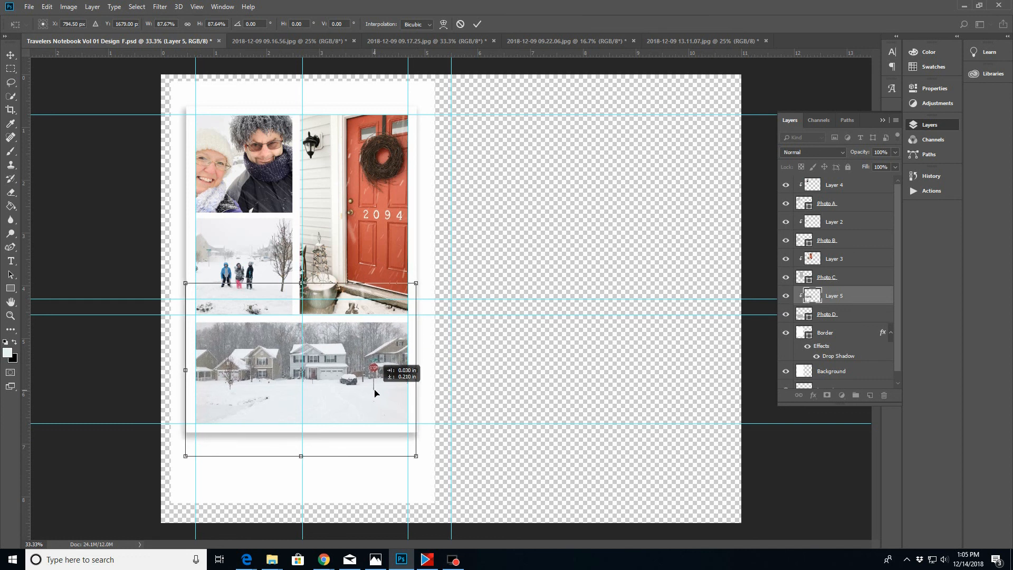
left_click_drag(374, 393, 374, 392)
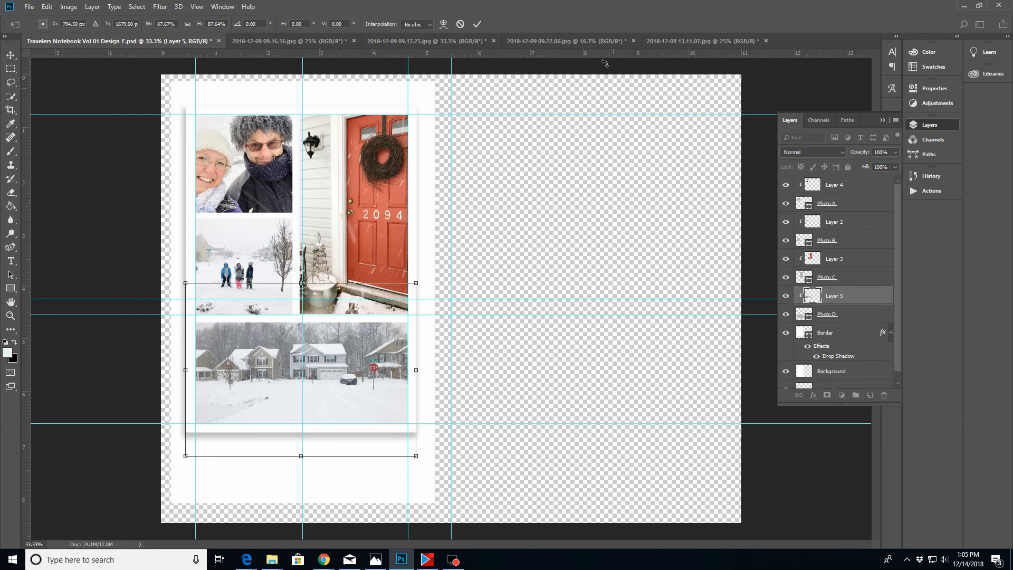
left_click(476, 25)
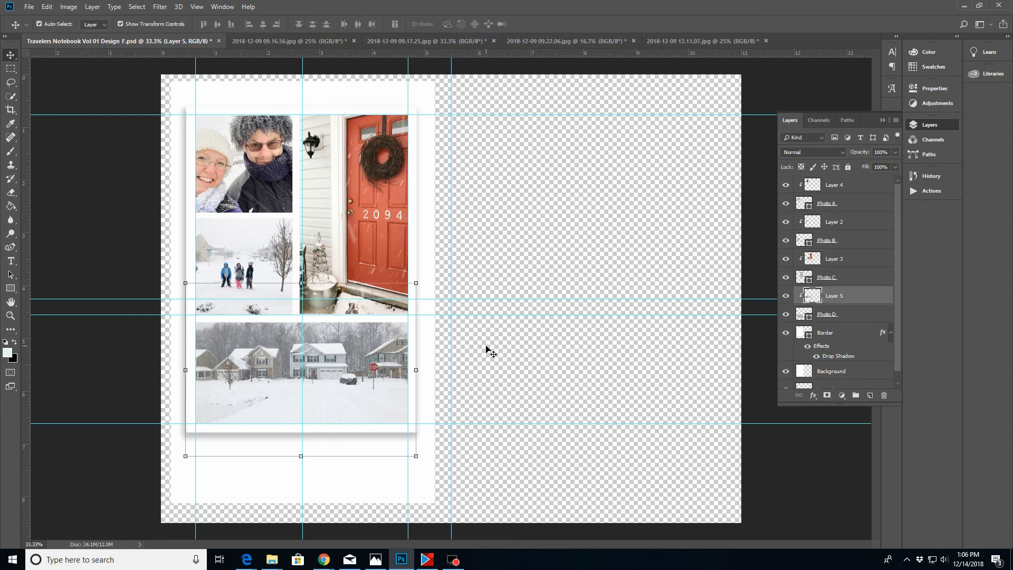